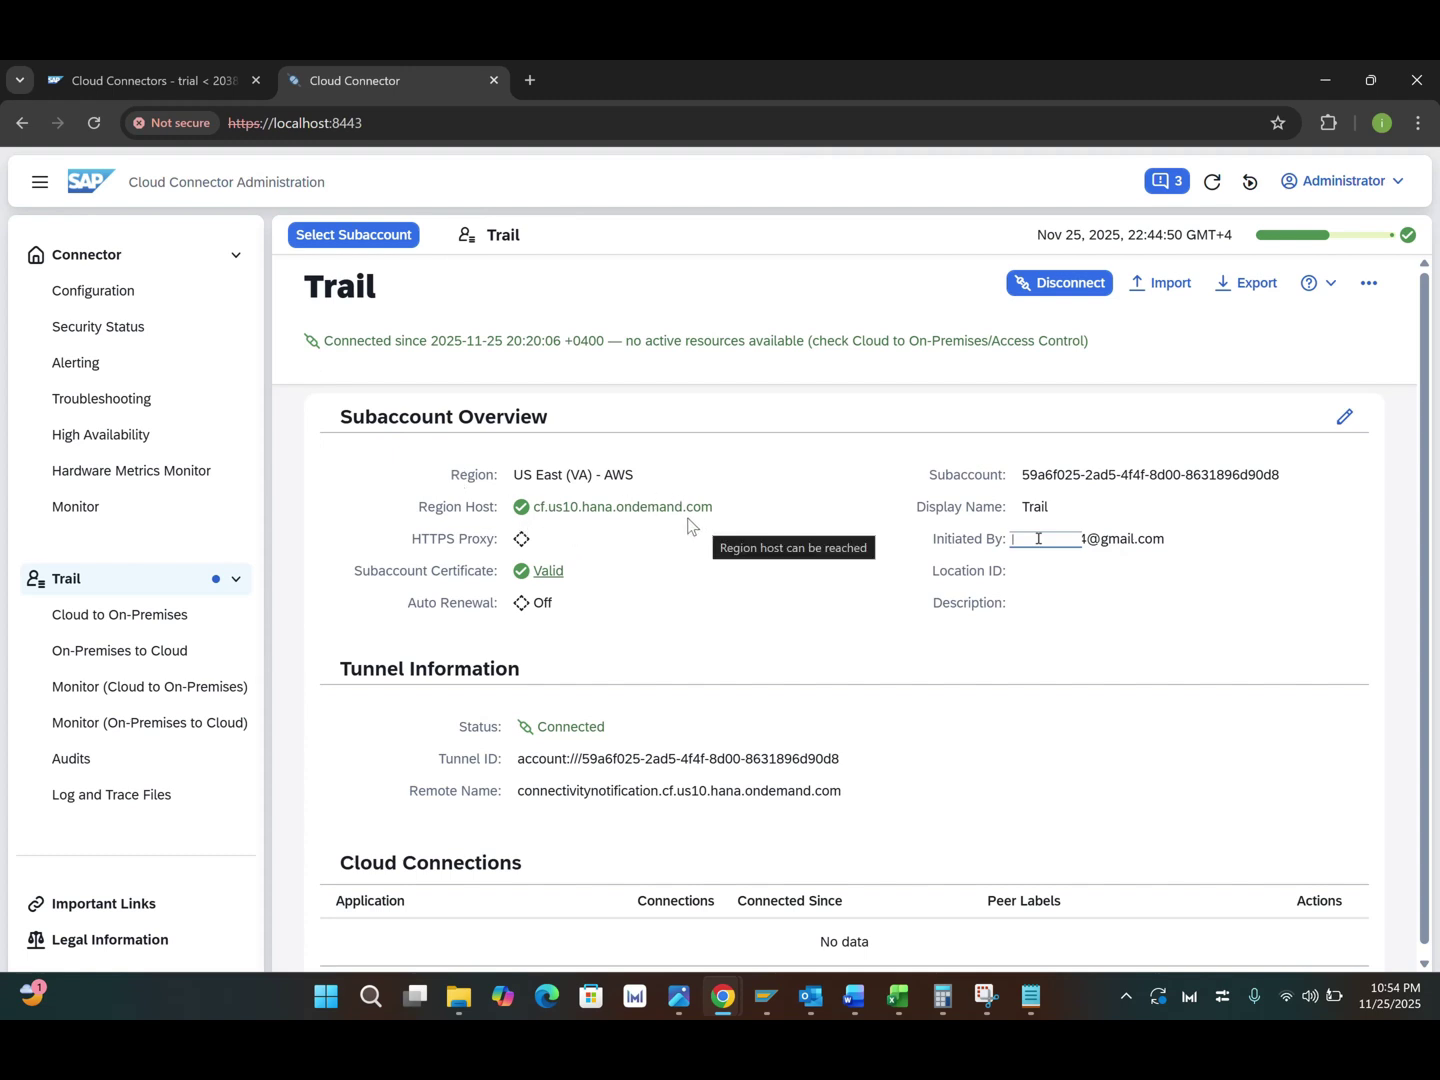
Begin a Cloud to On-Premises system mapping with back-end type ABAP System and protocol HTTP, continuing to the internal host entry.
left_click(114, 618)
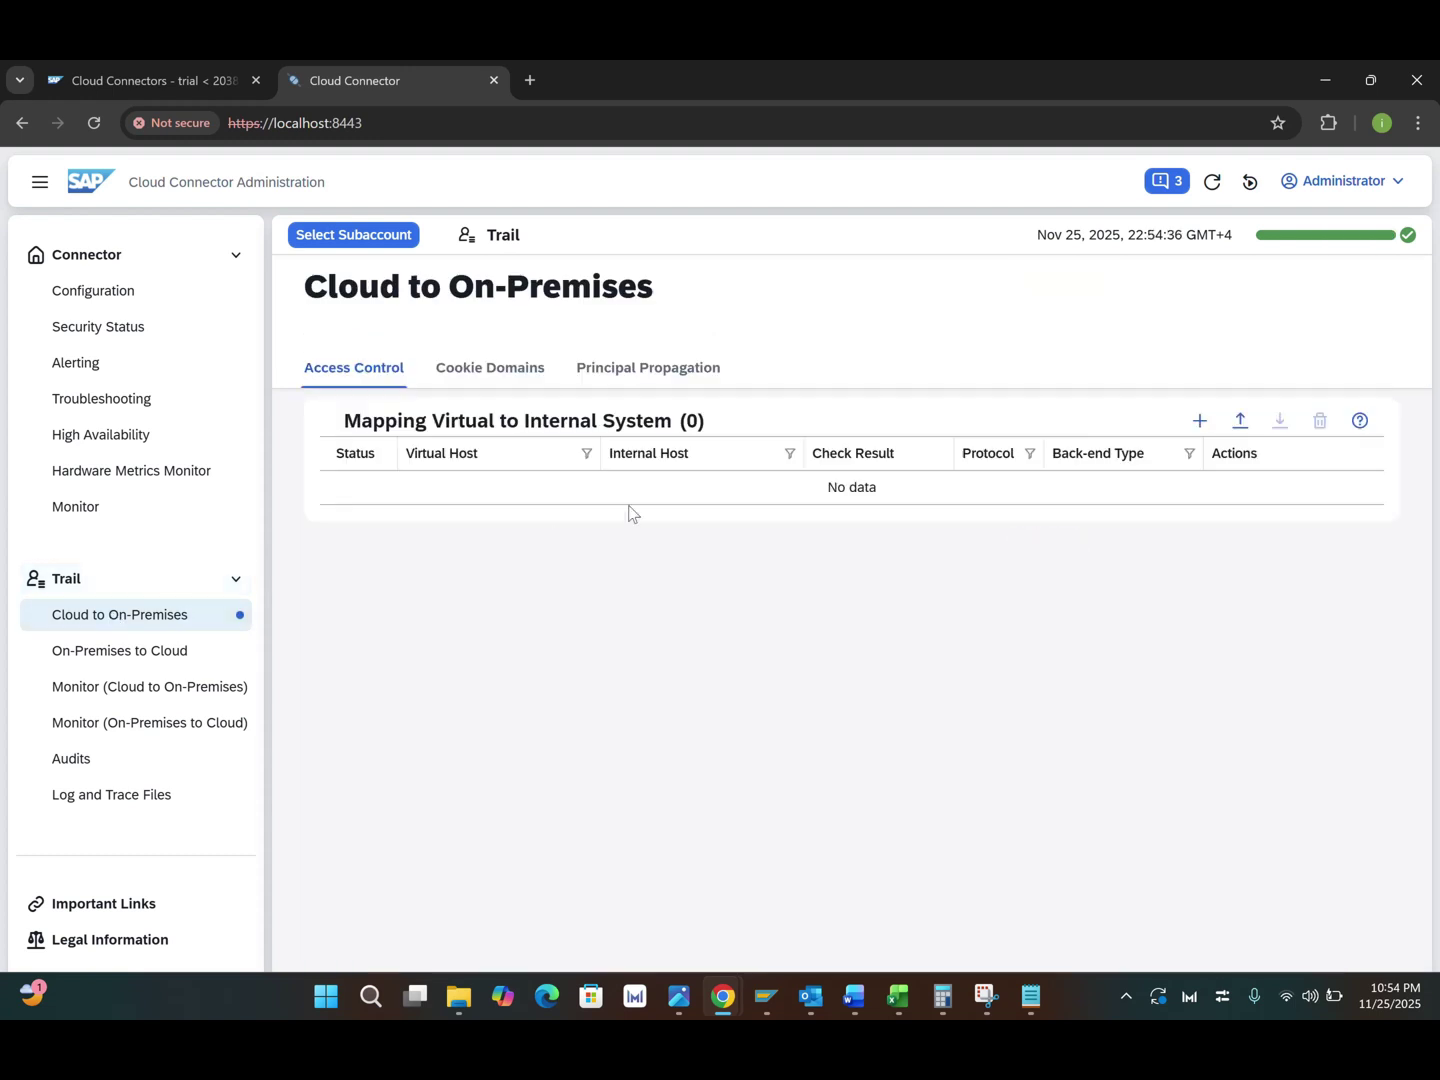
left_click(1200, 421)
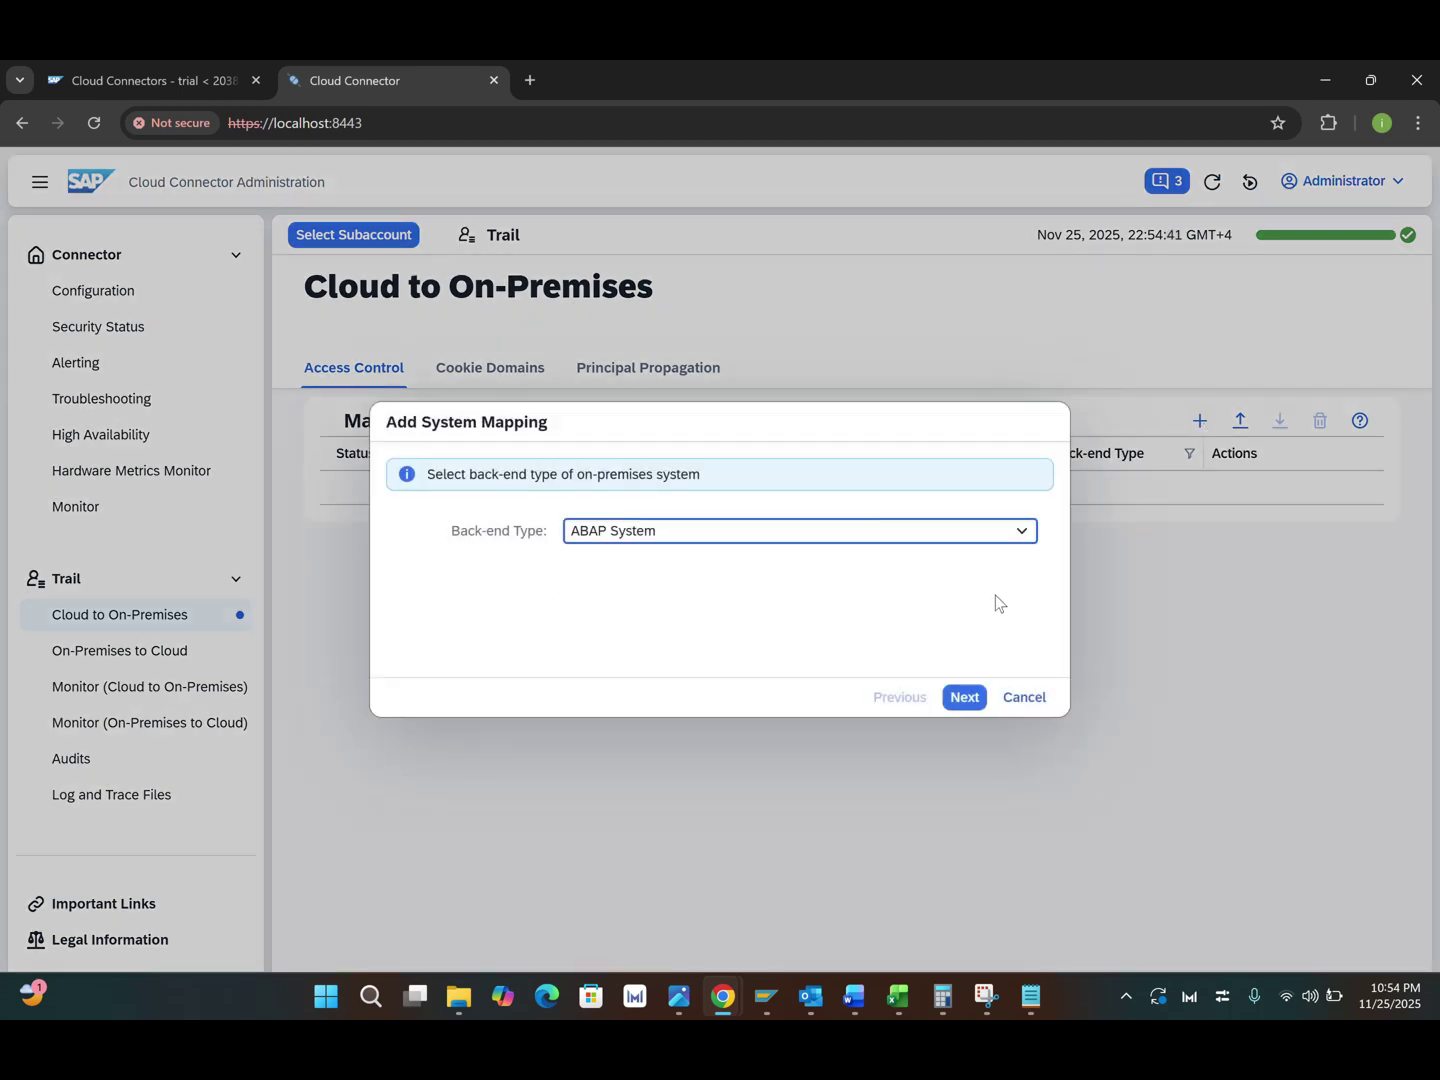
left_click(1021, 535)
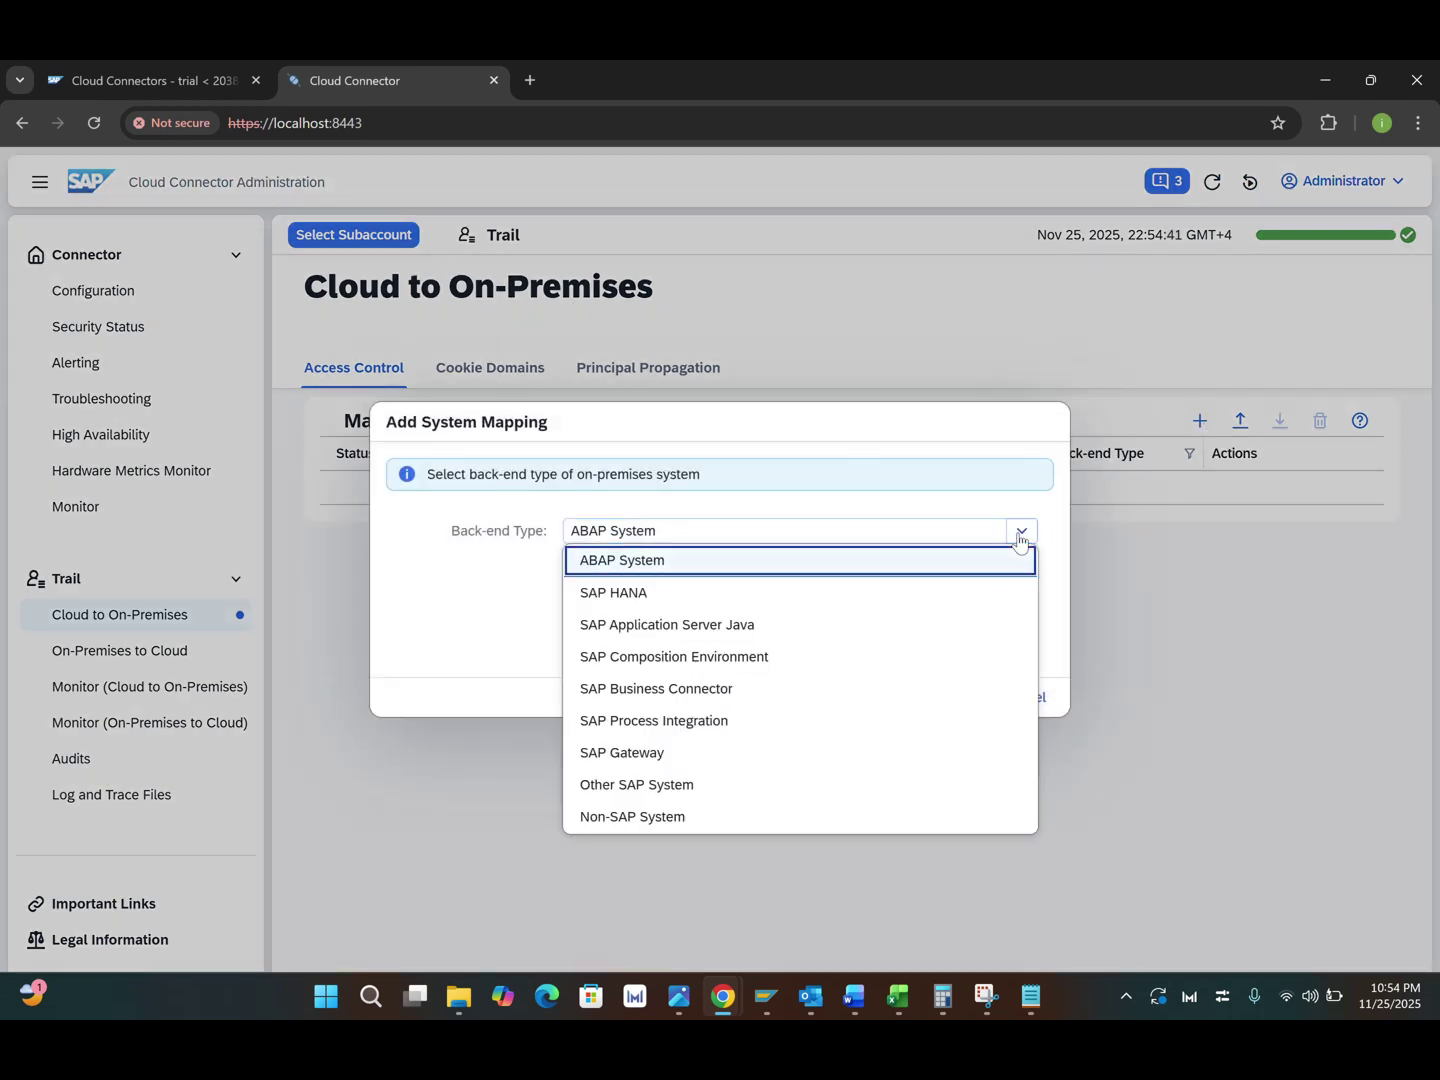
left_click(1020, 538)
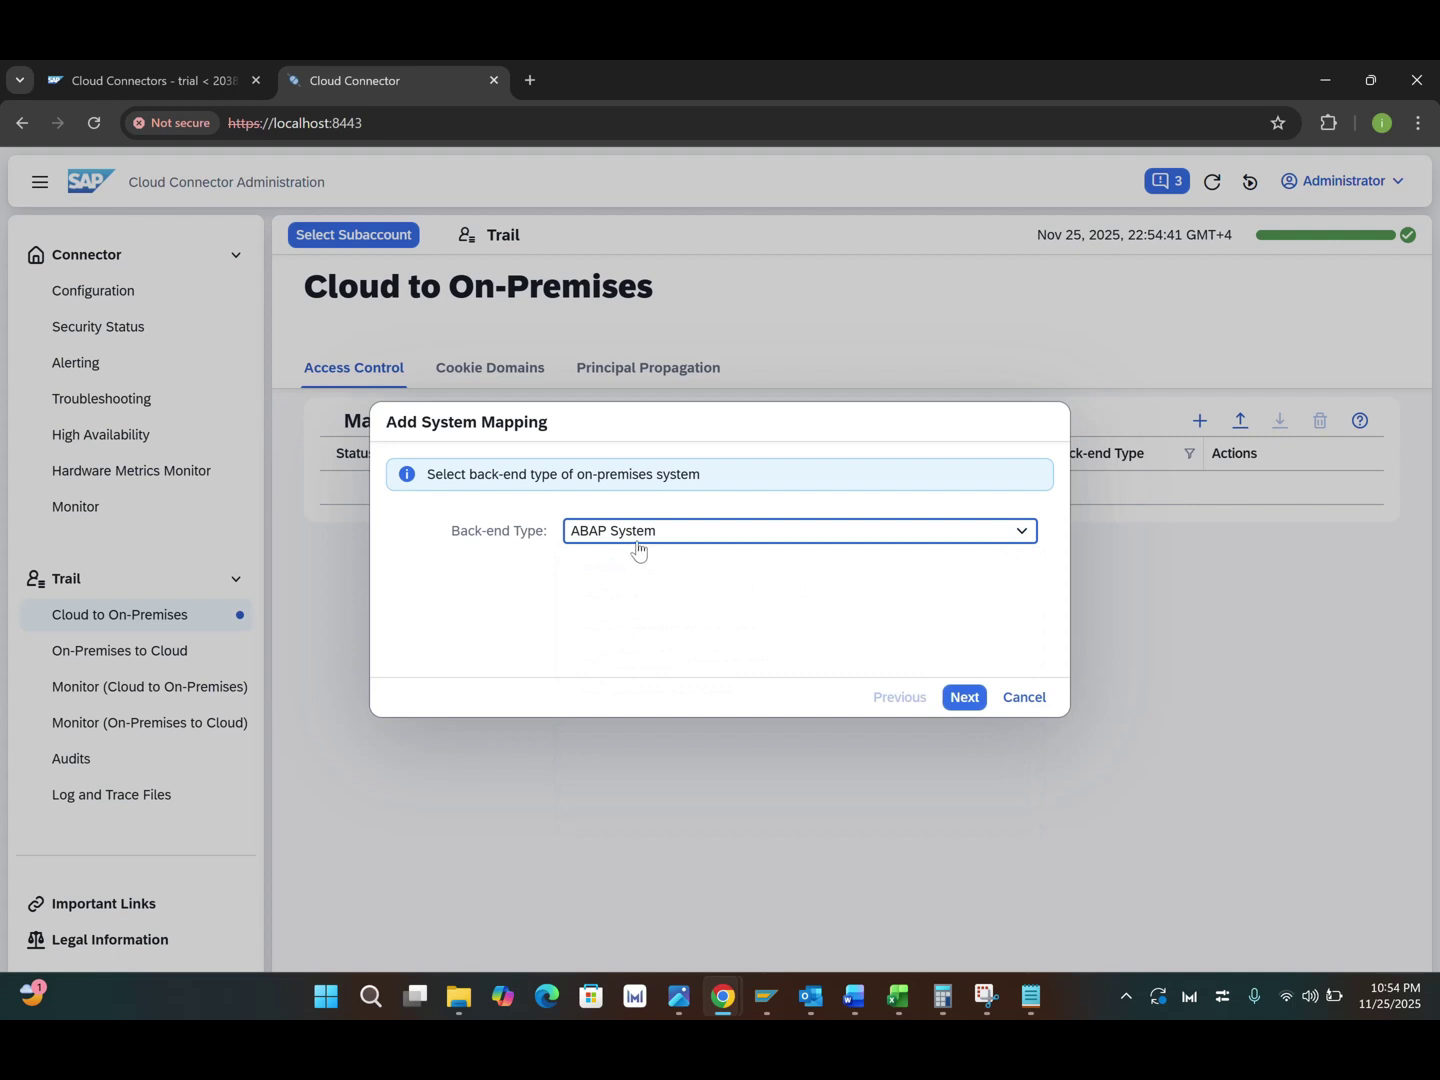
left_click(965, 697)
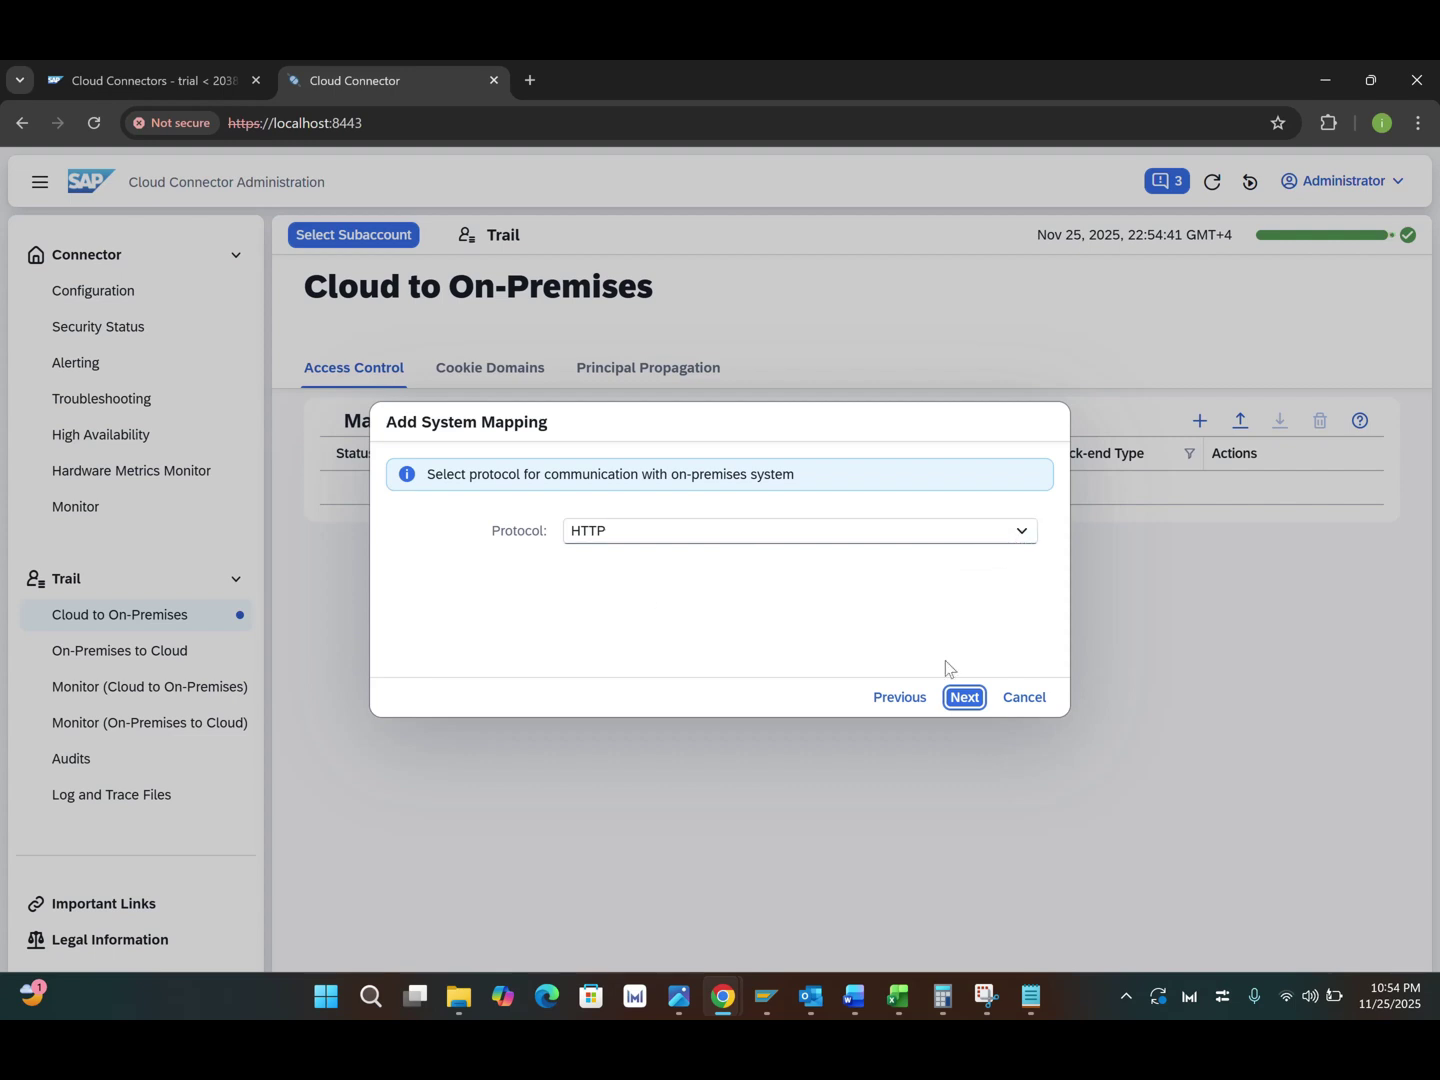
left_click(1028, 545)
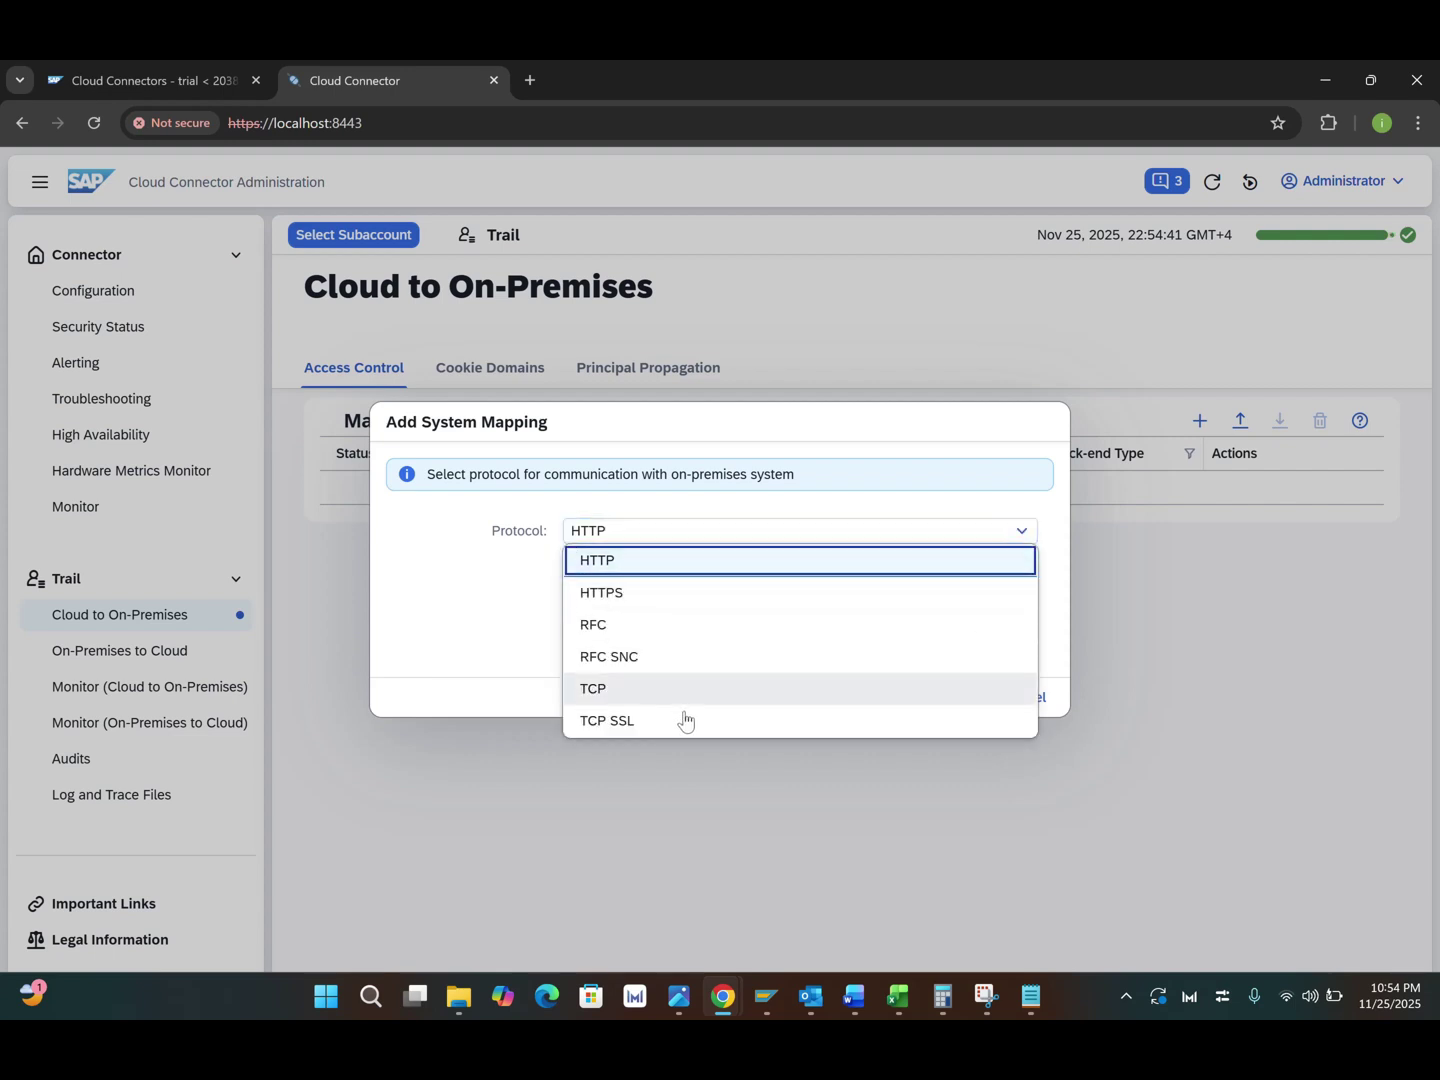
left_click(642, 560)
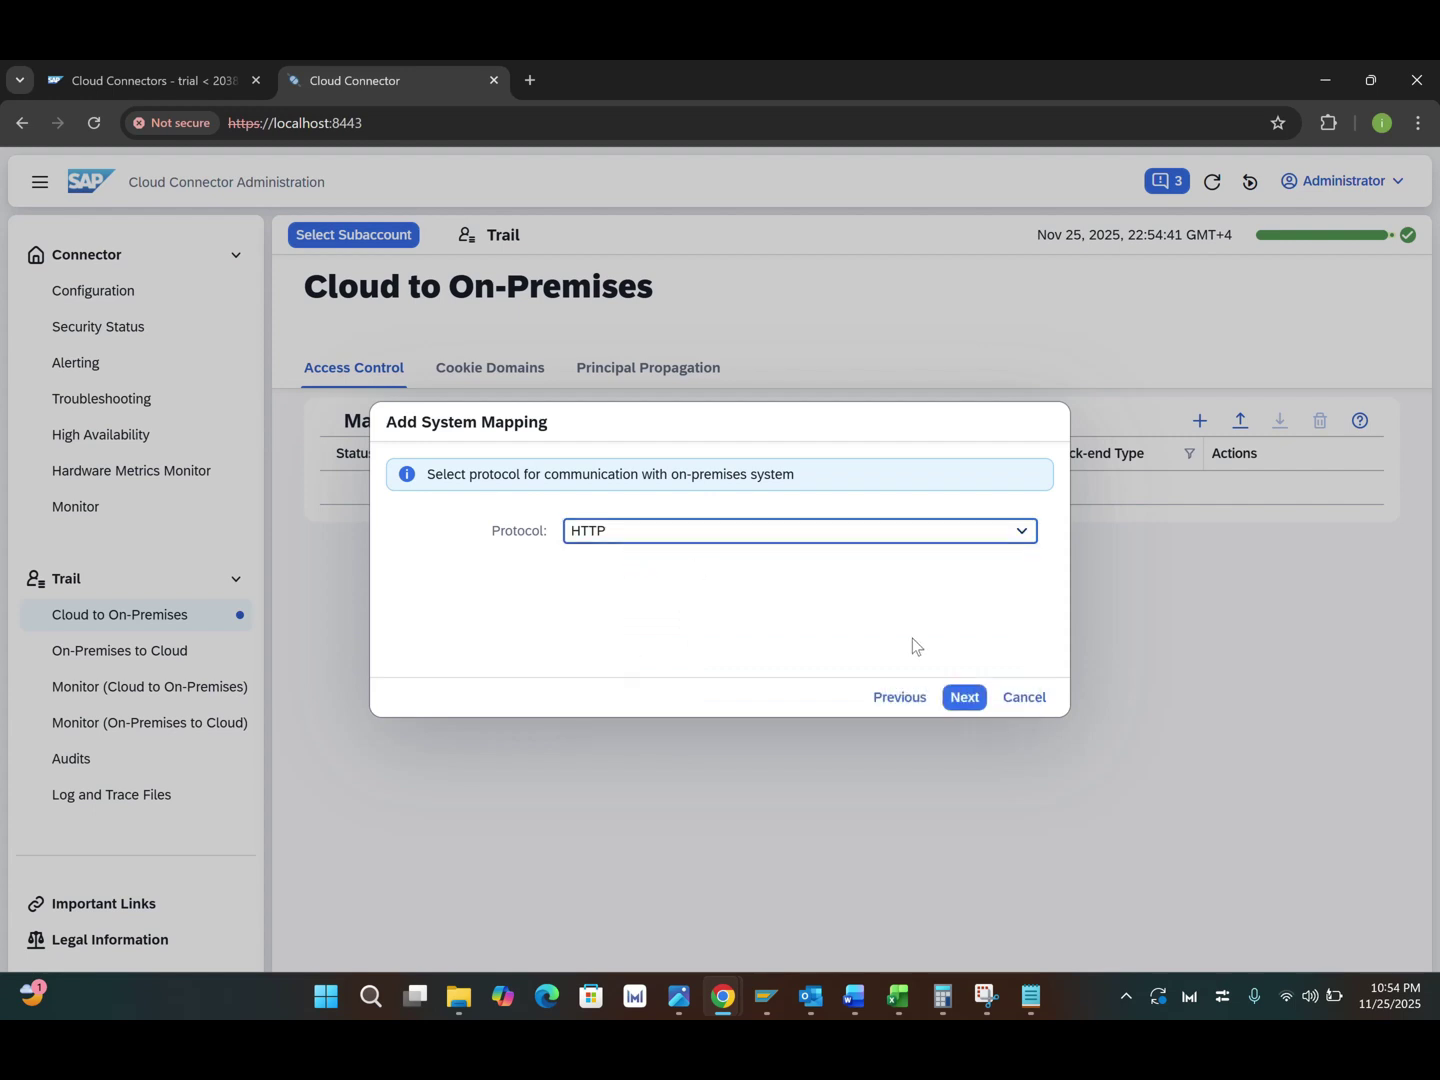
left_click(963, 699)
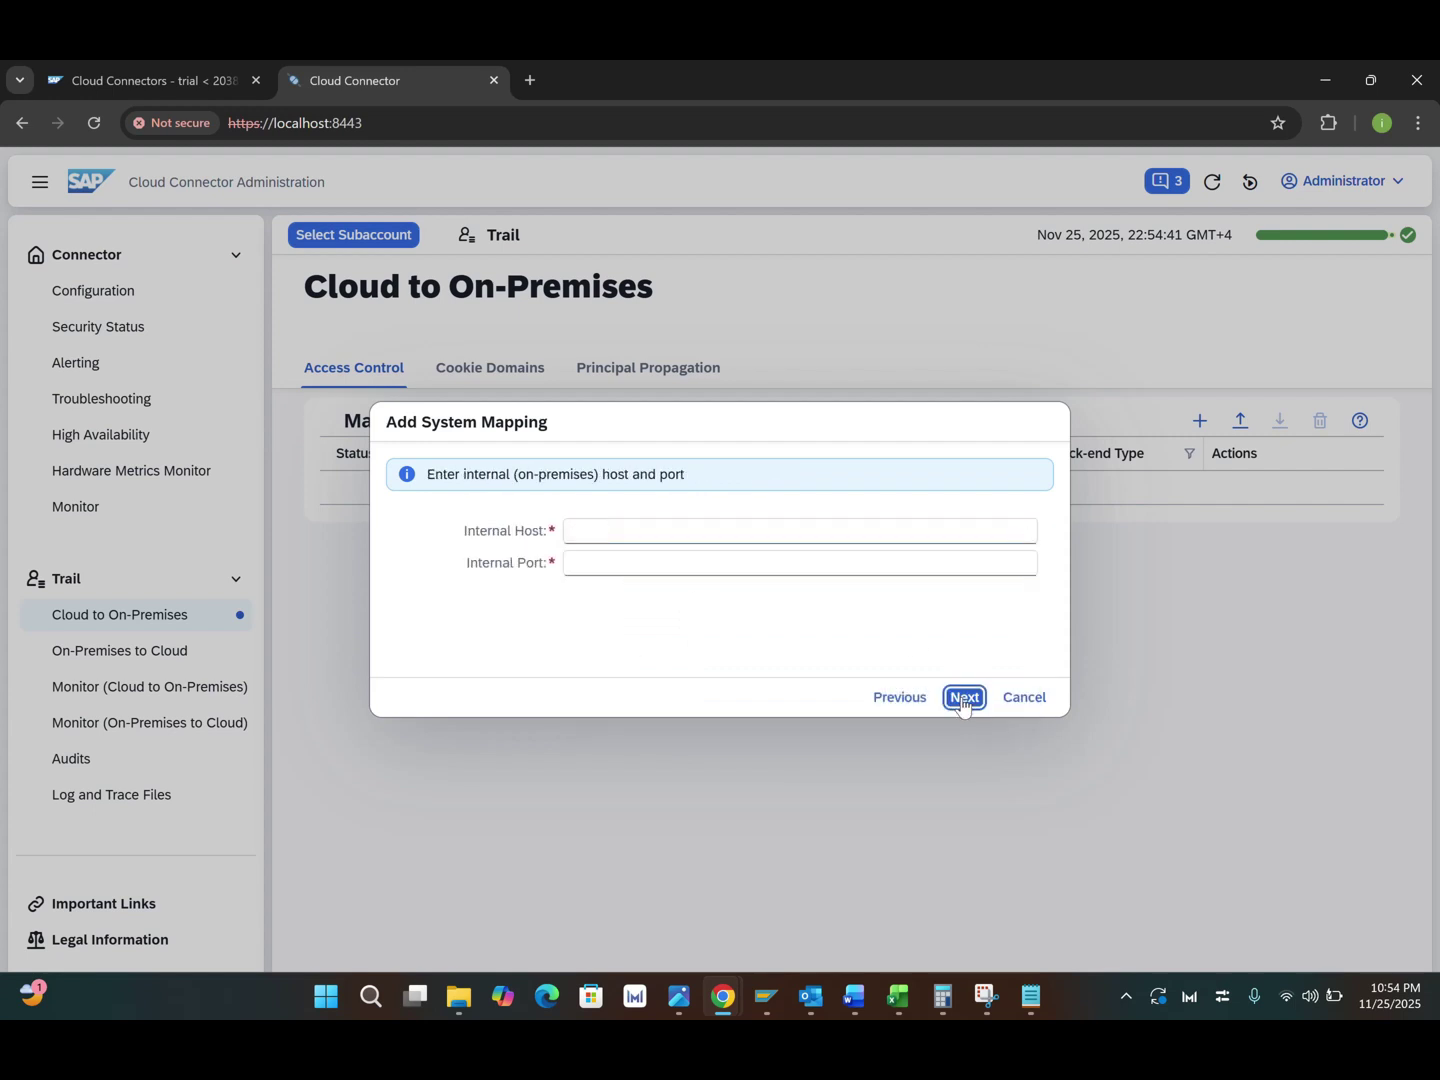
left_click(628, 529)
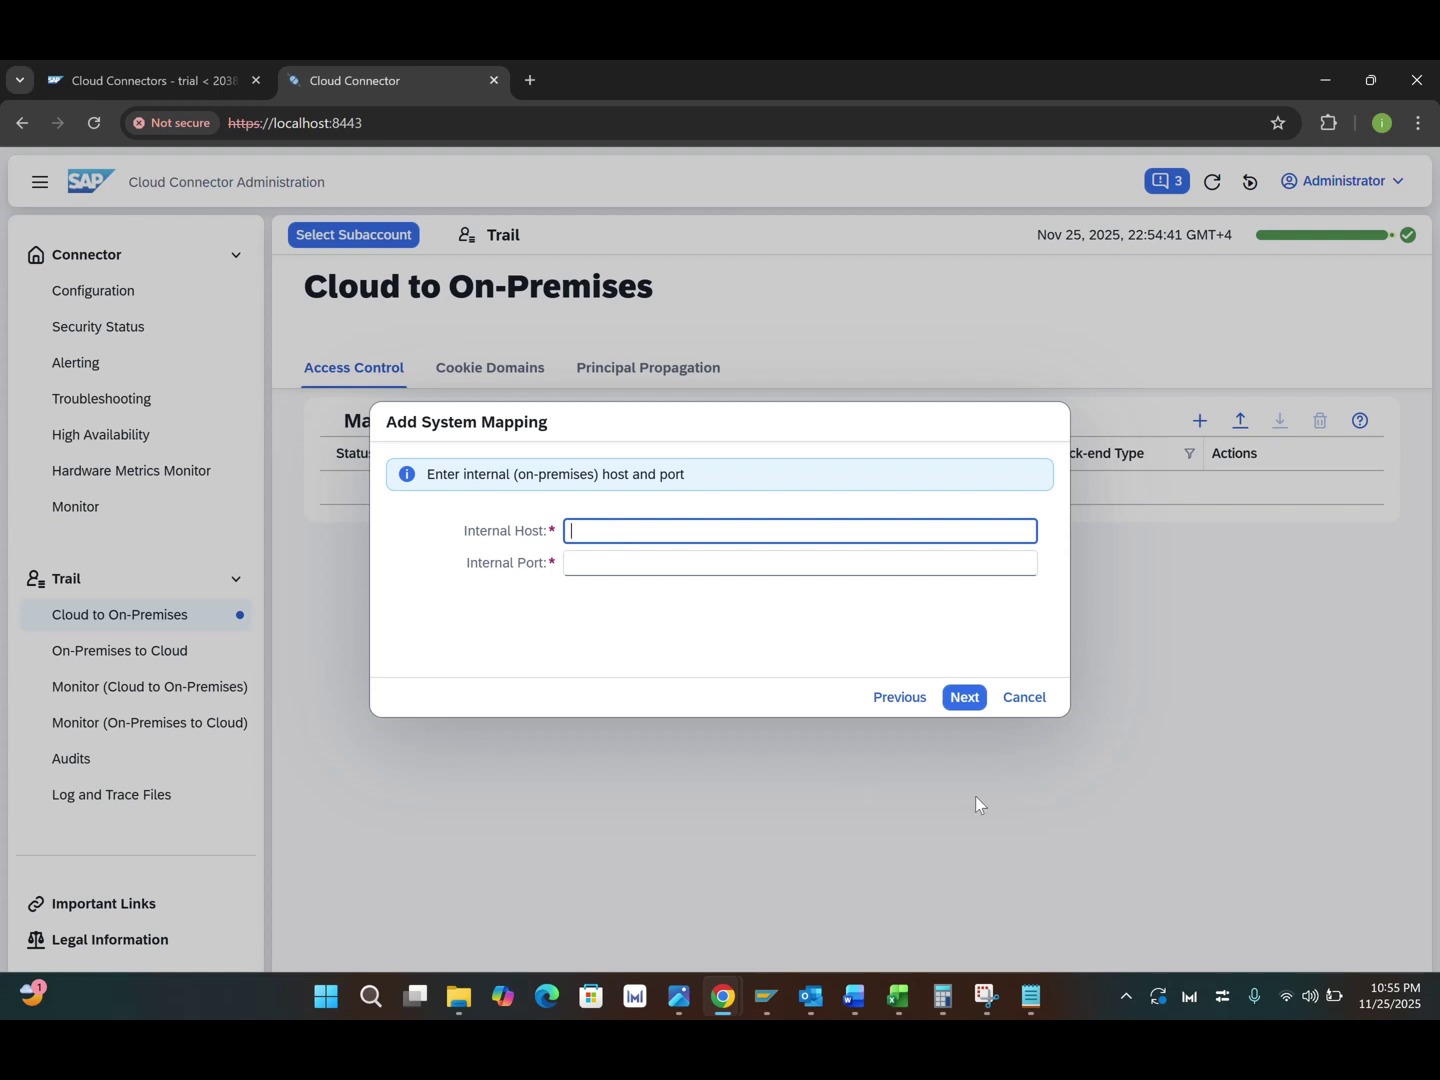
left_click(765, 995)
left_click(839, 869)
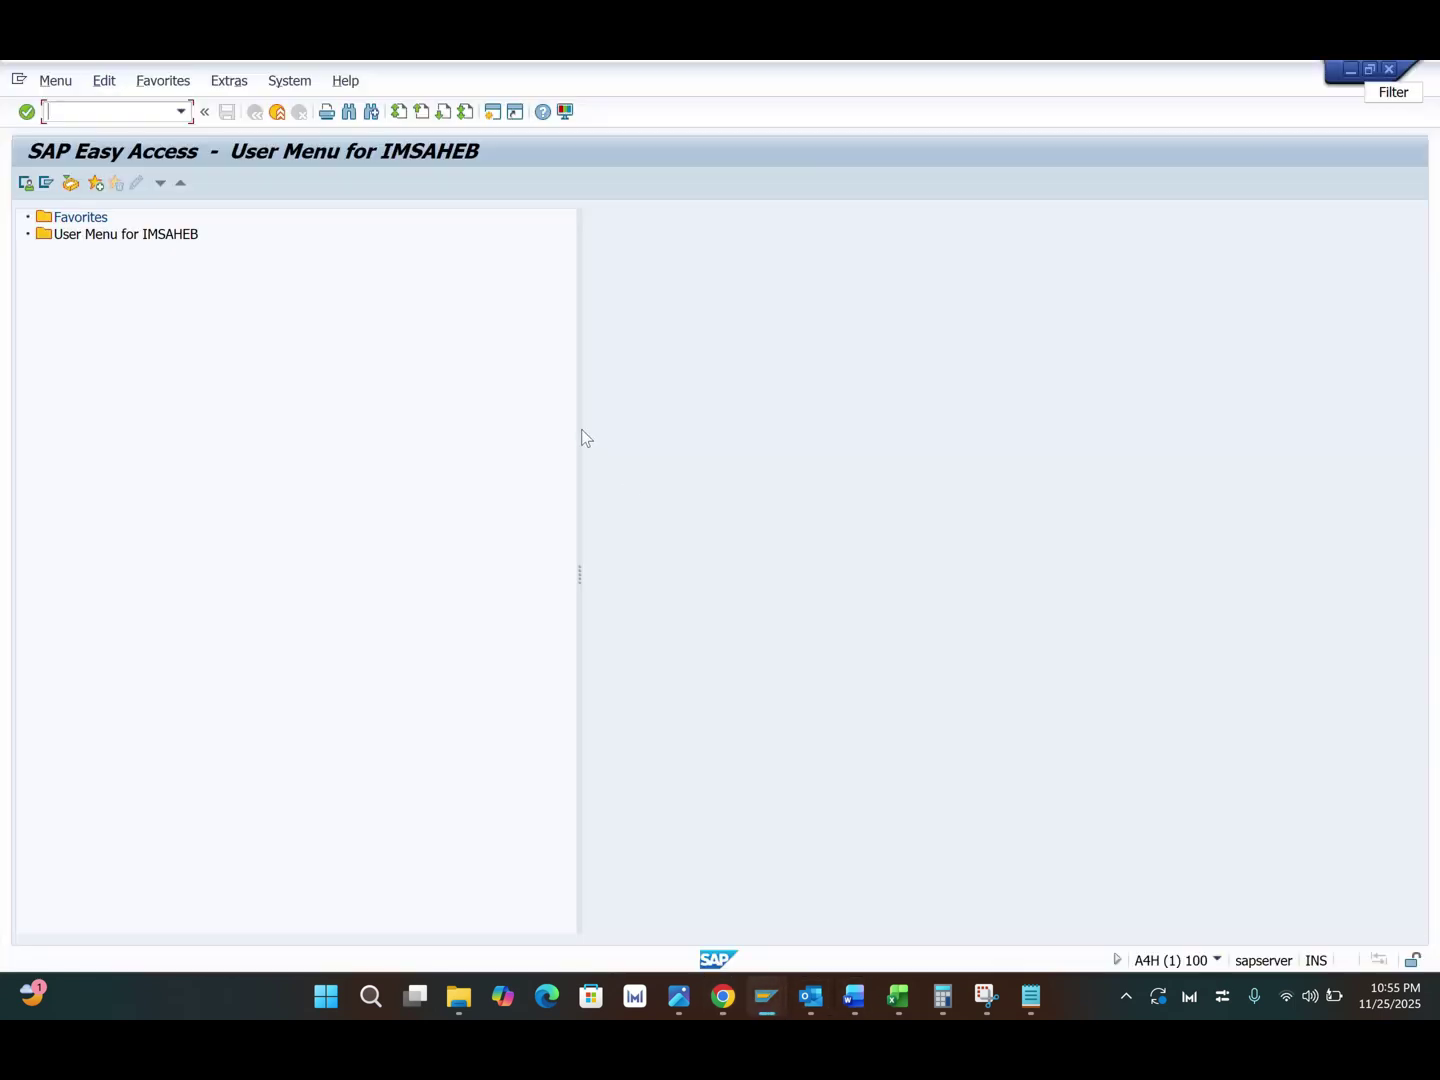
left_click(1349, 68)
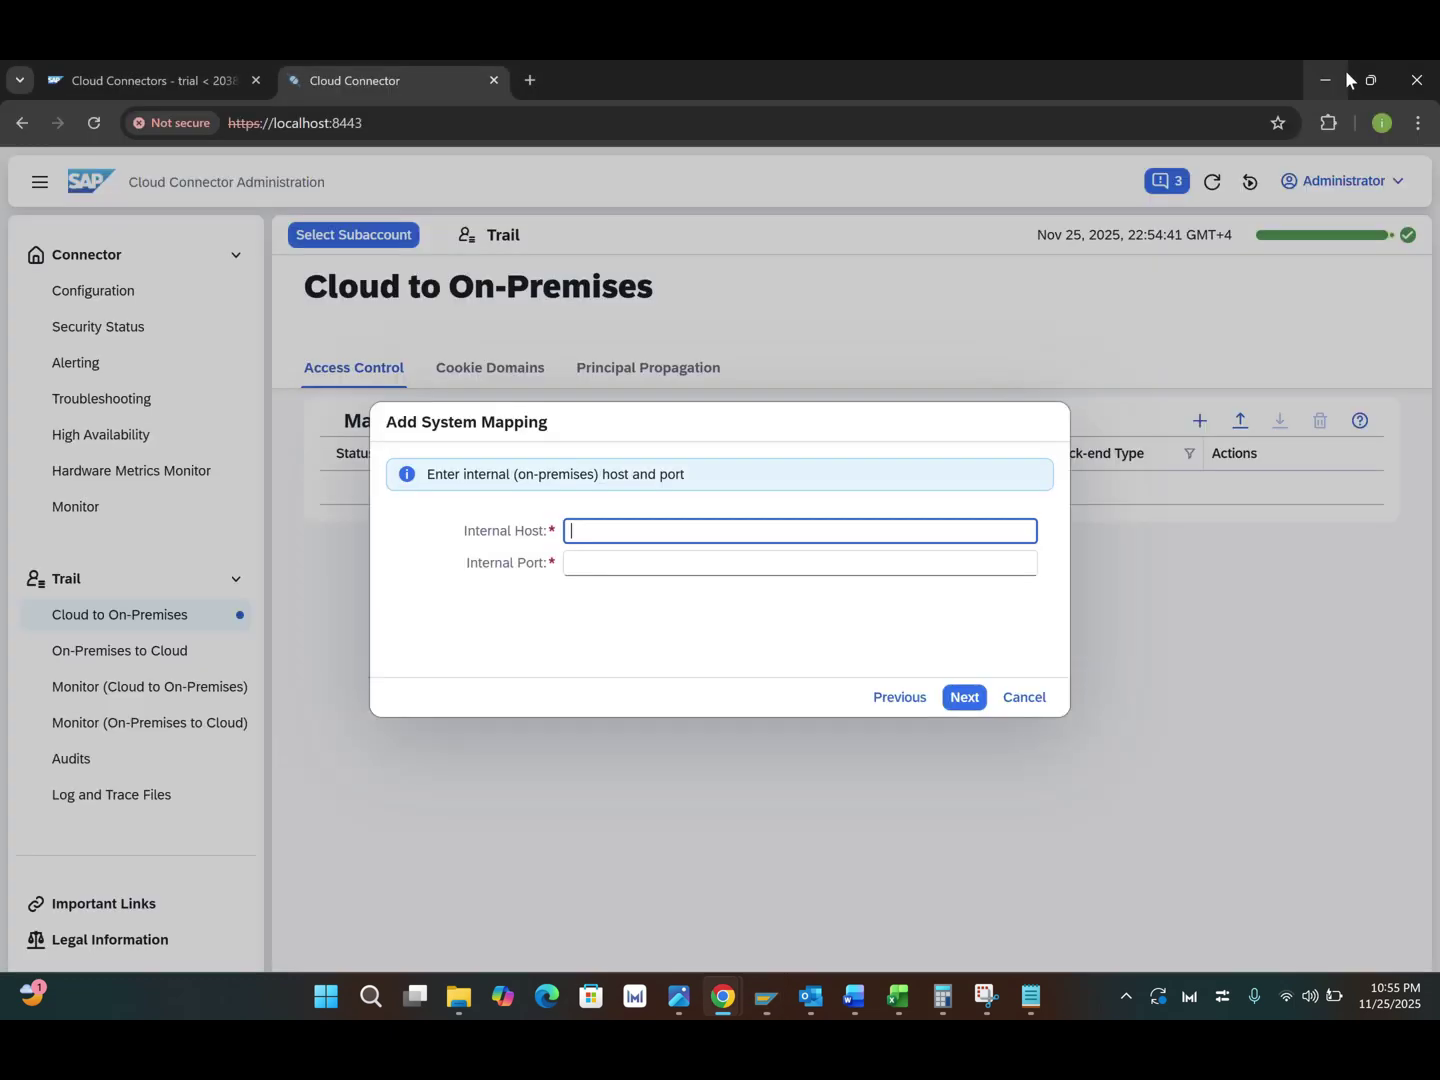
Copy the server name from the text notes and enter internal host mtsapserver1.themdlabs.com with internal port 8000.
left_click(1030, 998)
left_click_drag(338, 357, 121, 352)
key("ctrl+c")
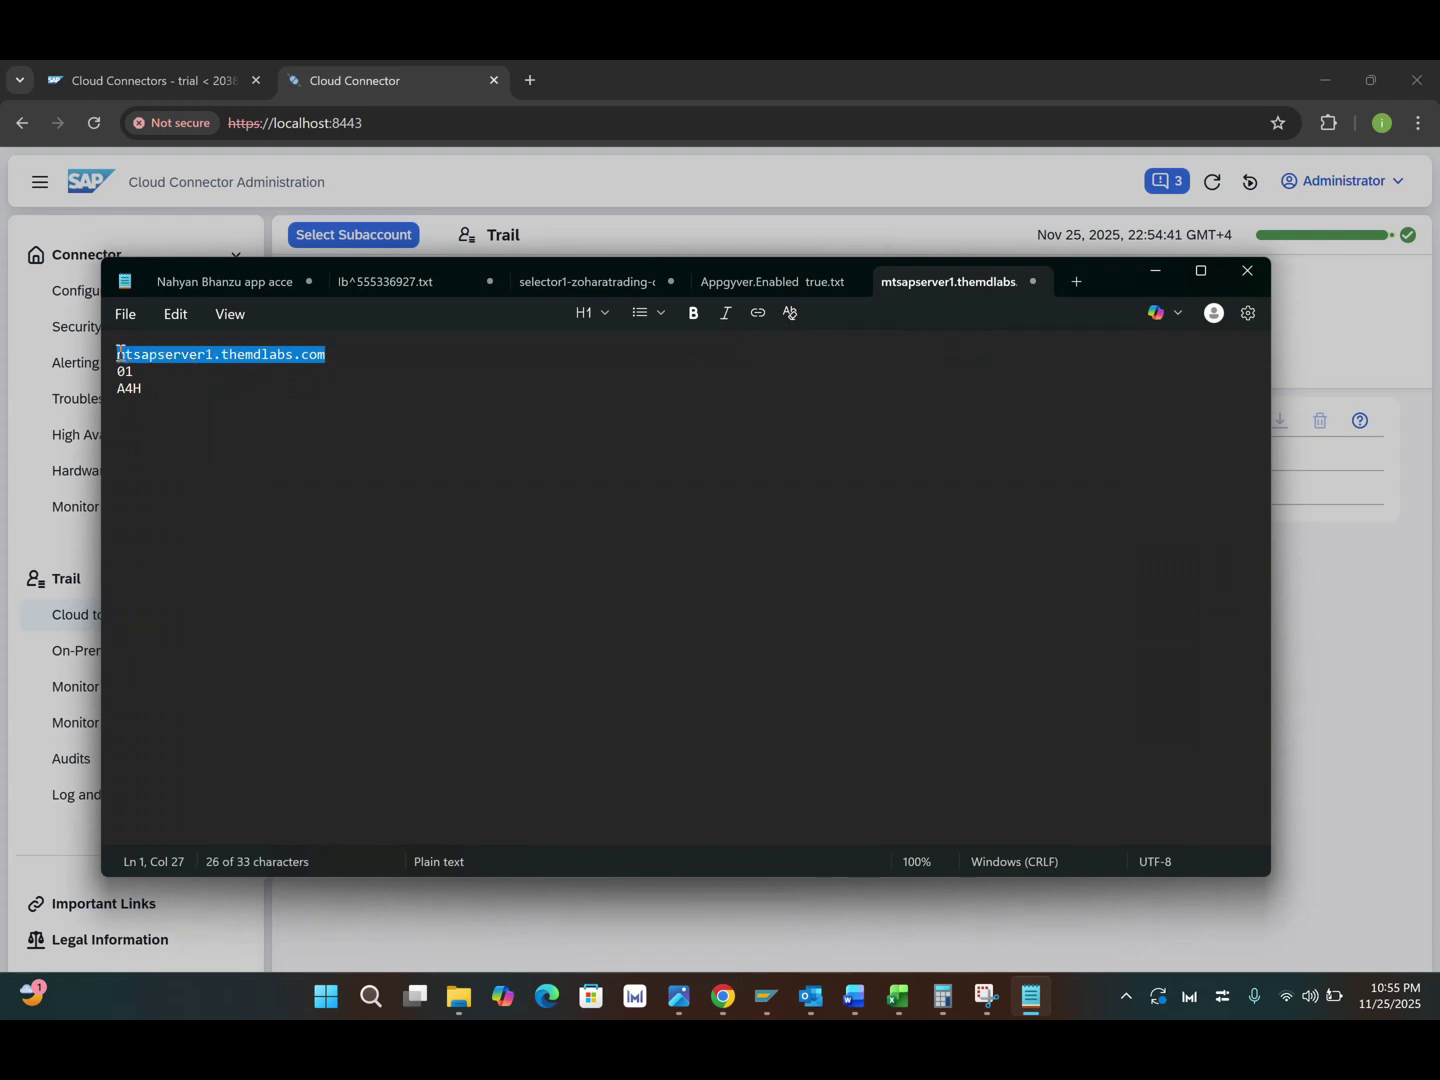
left_click(1155, 270)
key("ctrl+v")
left_click(681, 571)
type("8000")
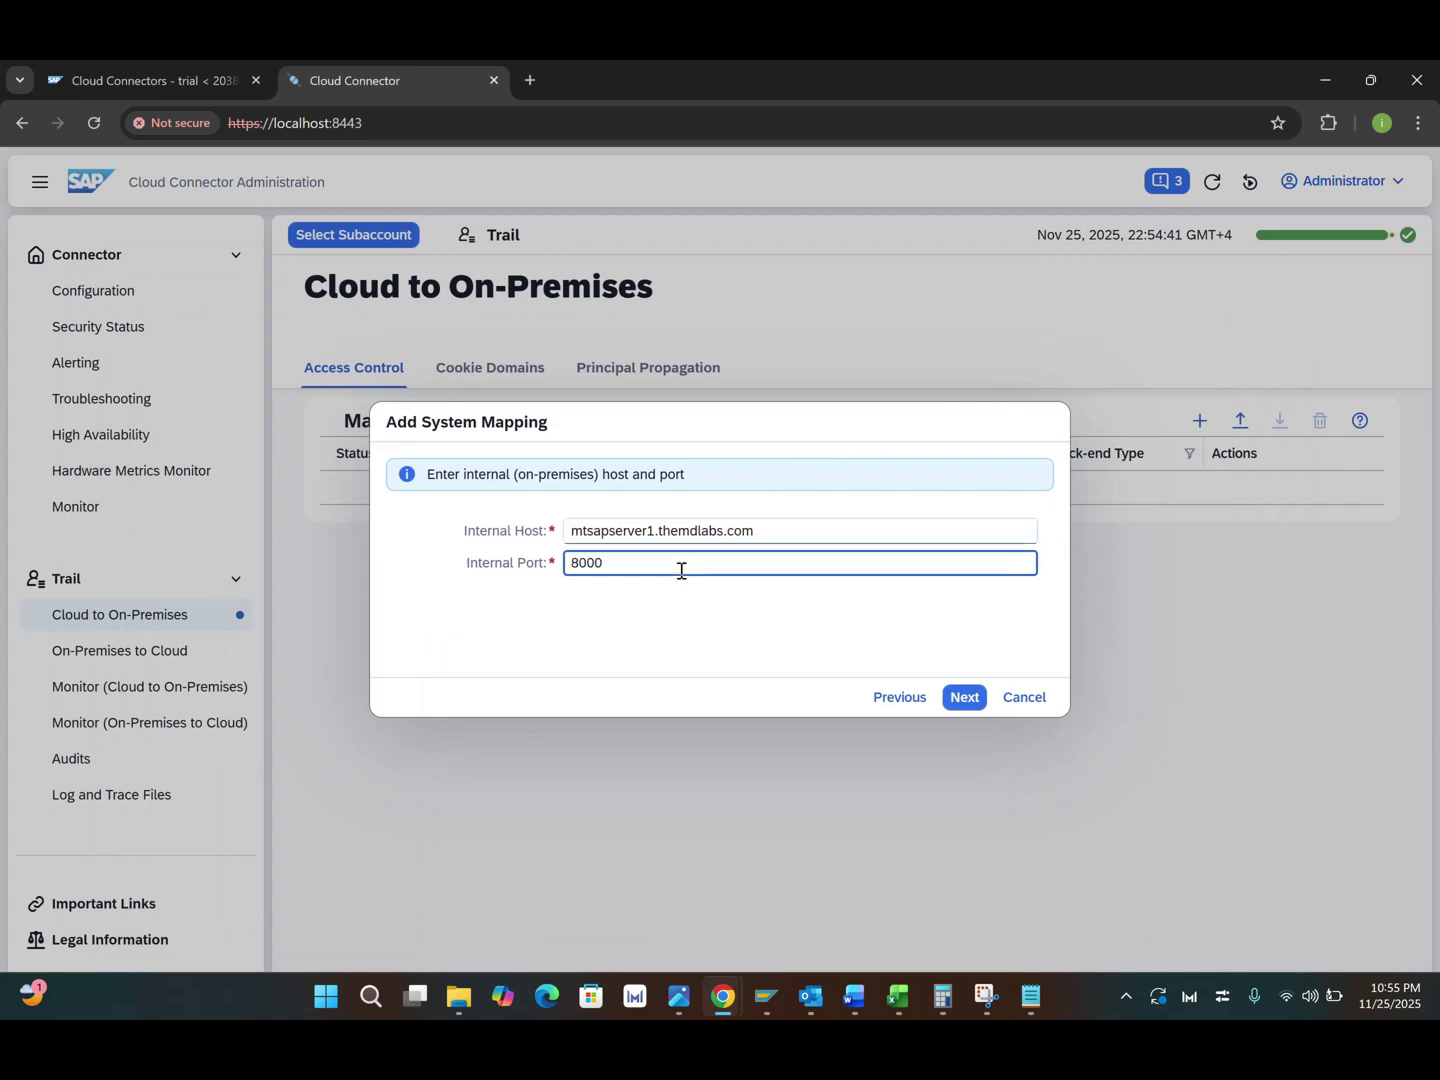
left_click(963, 700)
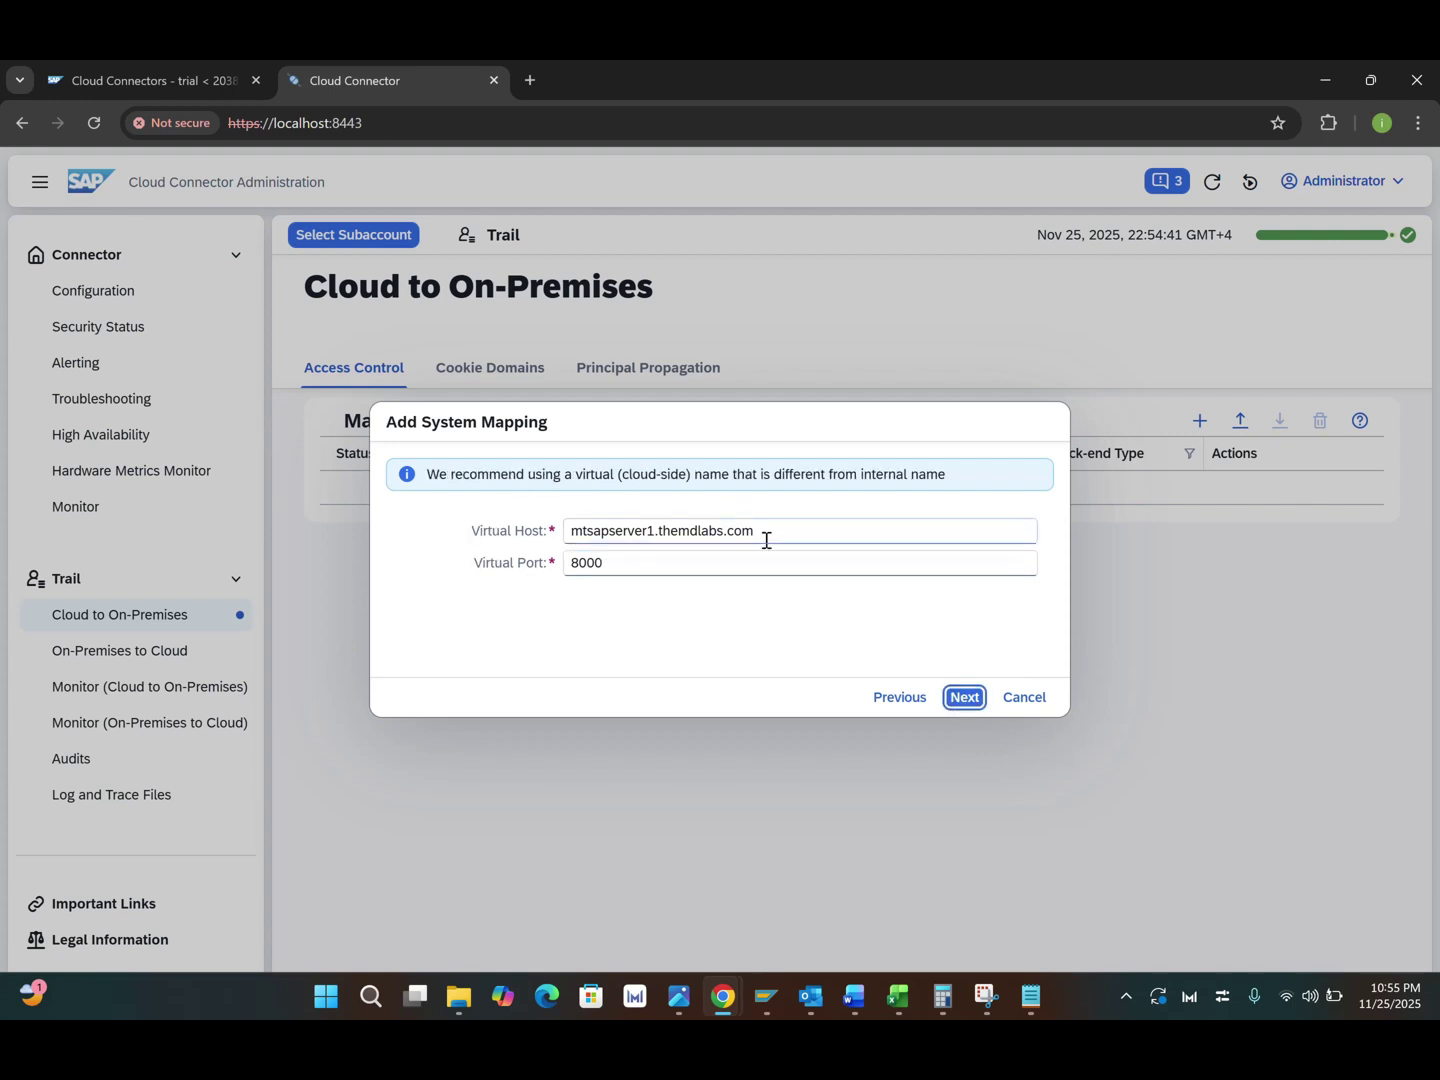
Change the mapping's virtual host to saps4hana.themdlabs.com.
left_click_drag(766, 540, 568, 541)
key("ctrl+c")
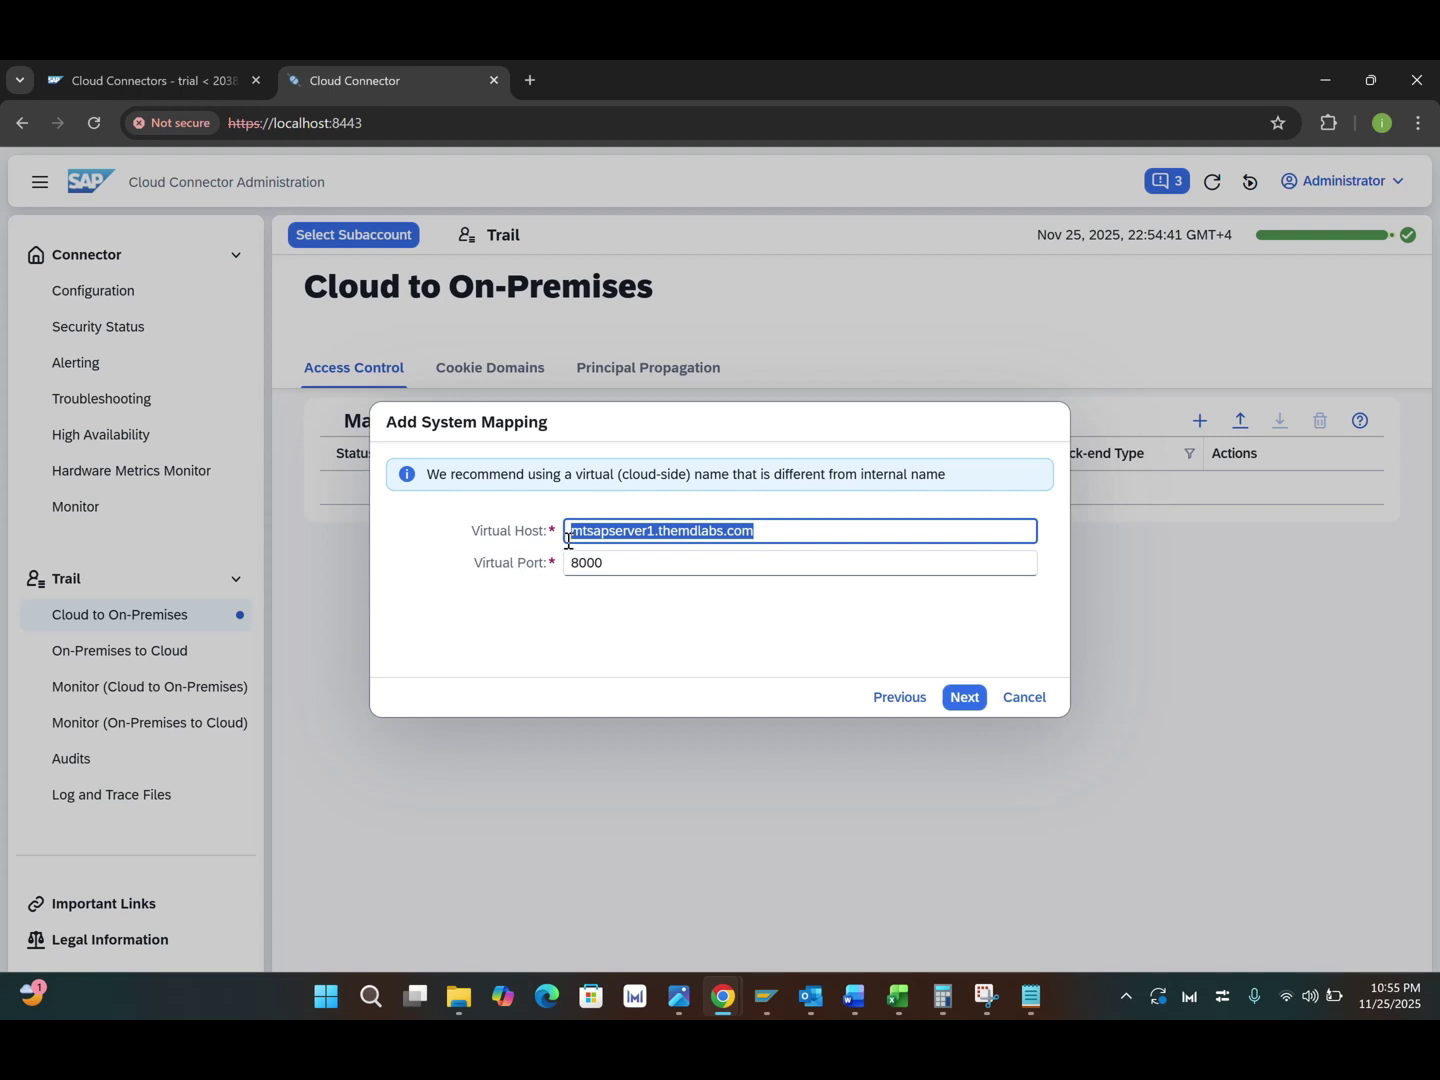
key("BackSpace")
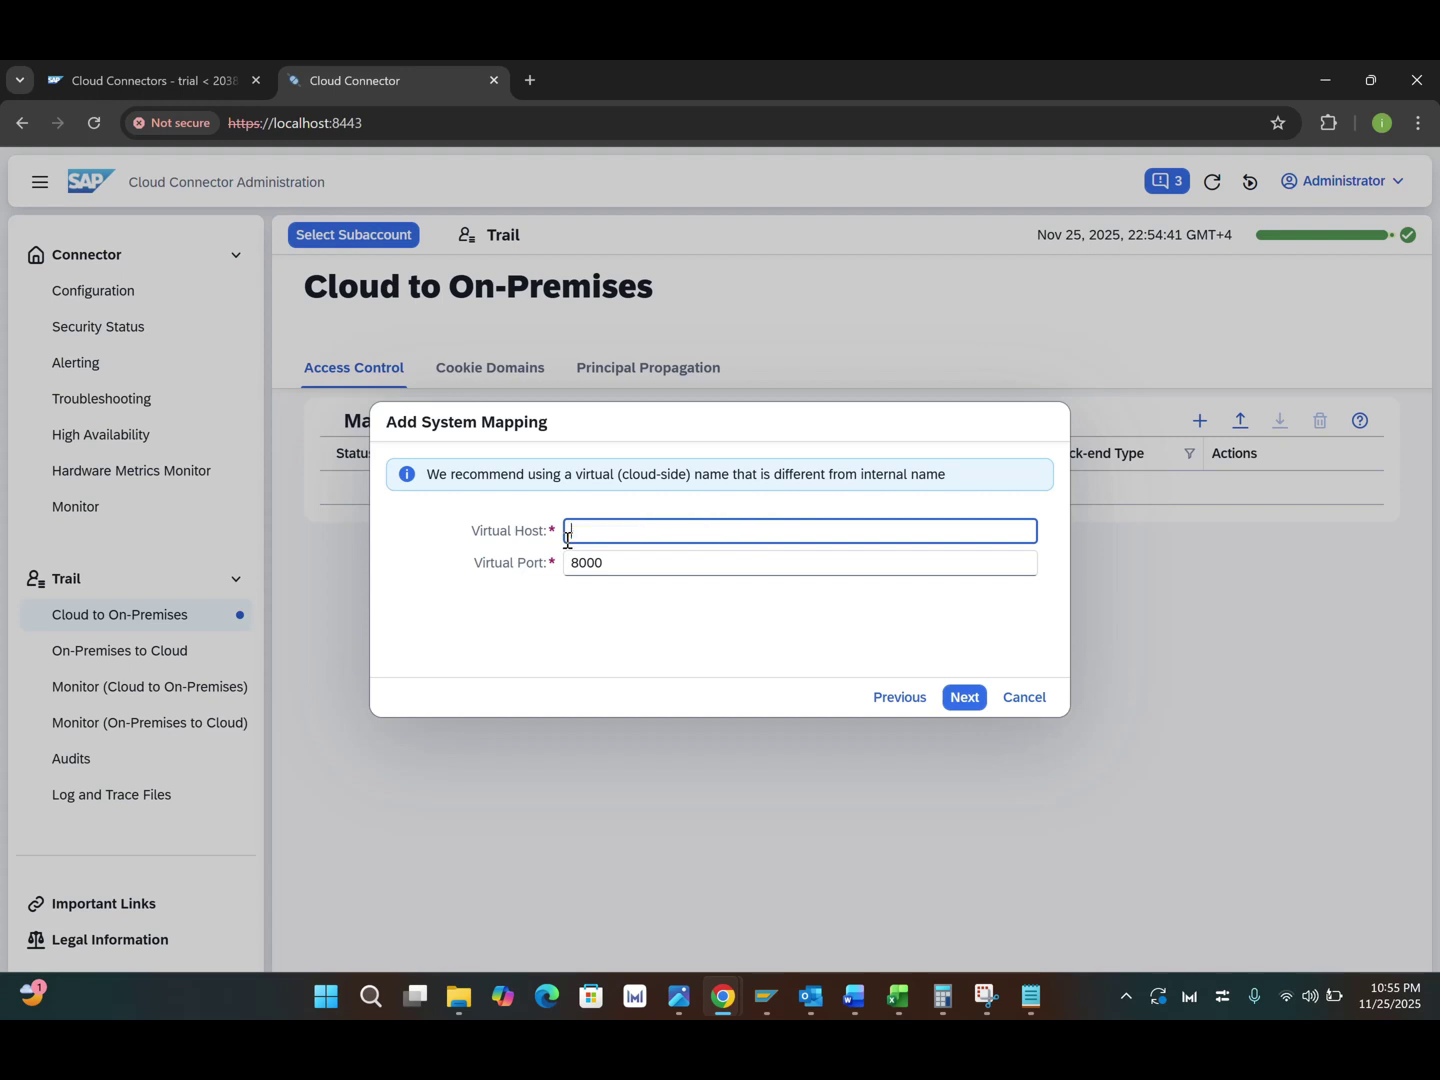
key("alt+Tab")
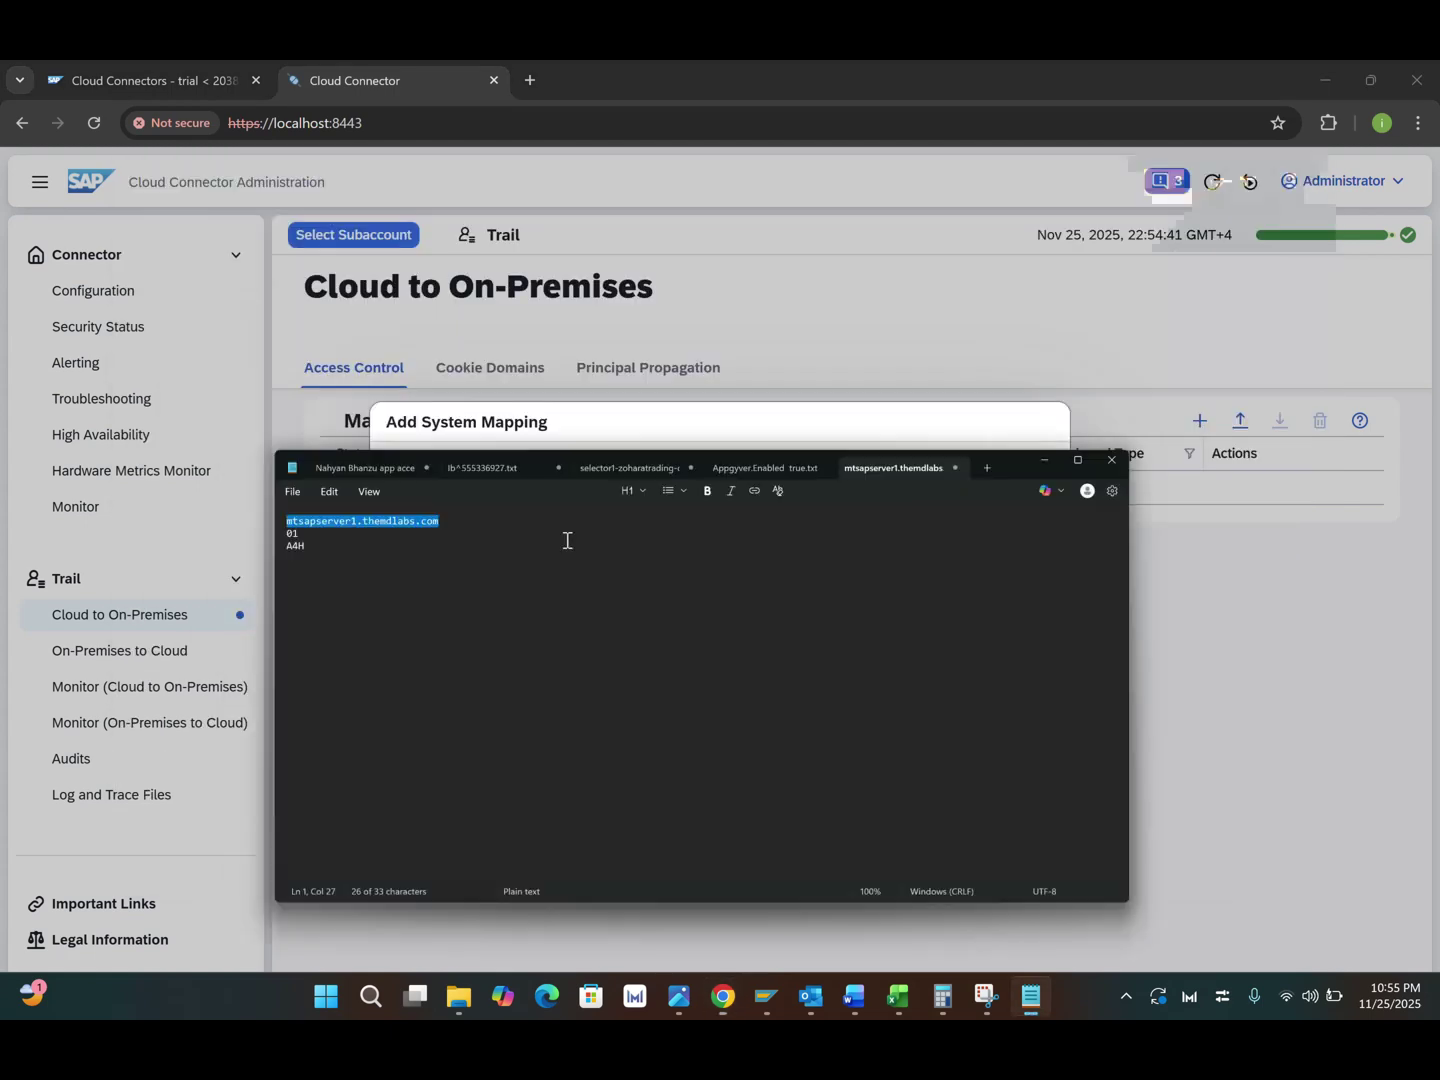
key("alt+Tab")
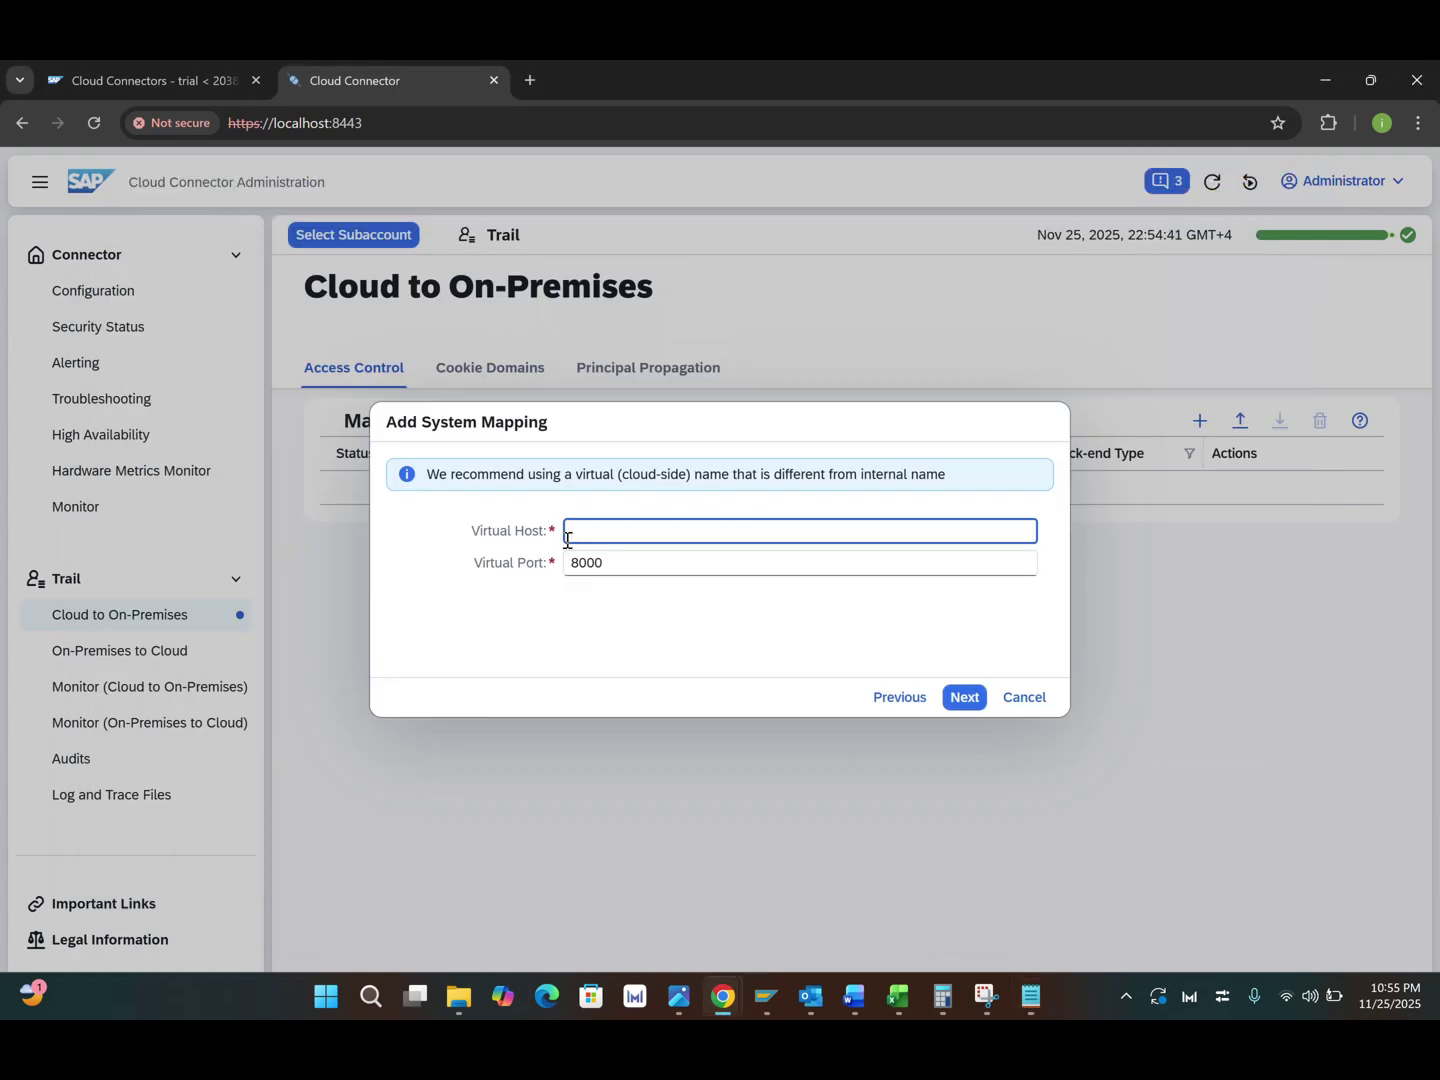
key("ctrl+v")
left_click(654, 530)
key("BackSpace")
key("BackSpace")
key("BackSpace")
key("BackSpace")
key("BackSpace")
key("BackSpace")
key("BackSpace")
key("BackSpace")
key("BackSpace")
key("BackSpace")
key("BackSpace")
key("BackSpace")
type("saps4")
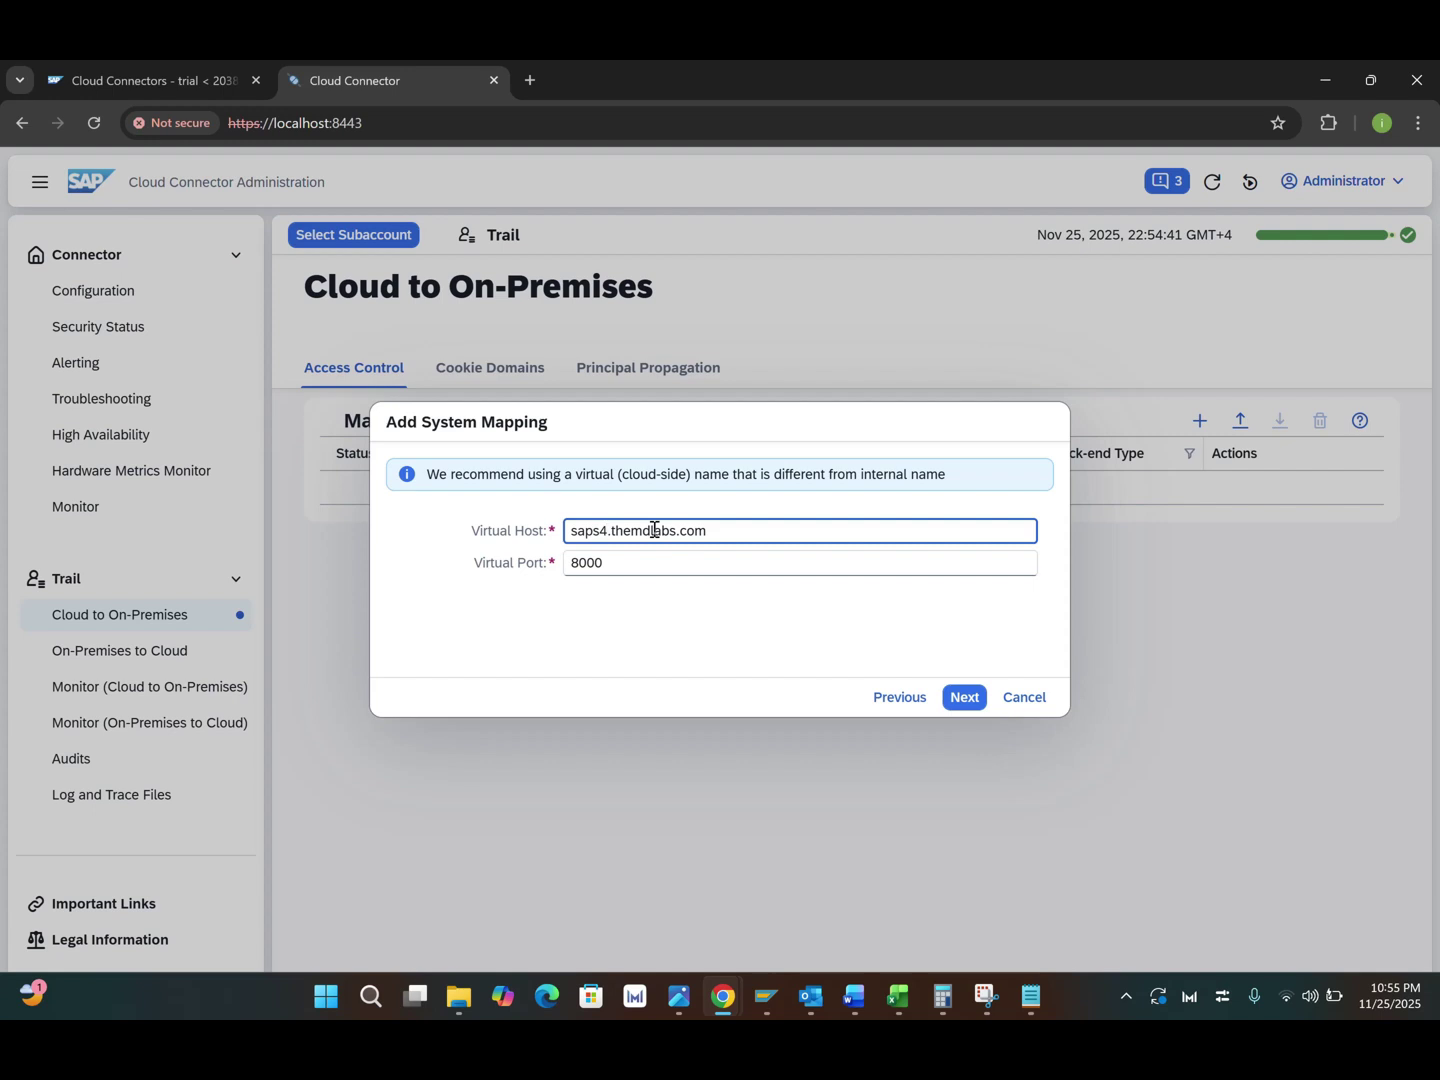
type("hana")
Set the mapping's virtual port to 4000 and continue to the principal propagation setting.
left_click(634, 560)
key("BackSpace")
key("BackSpace")
key("BackSpace")
key("BackSpace")
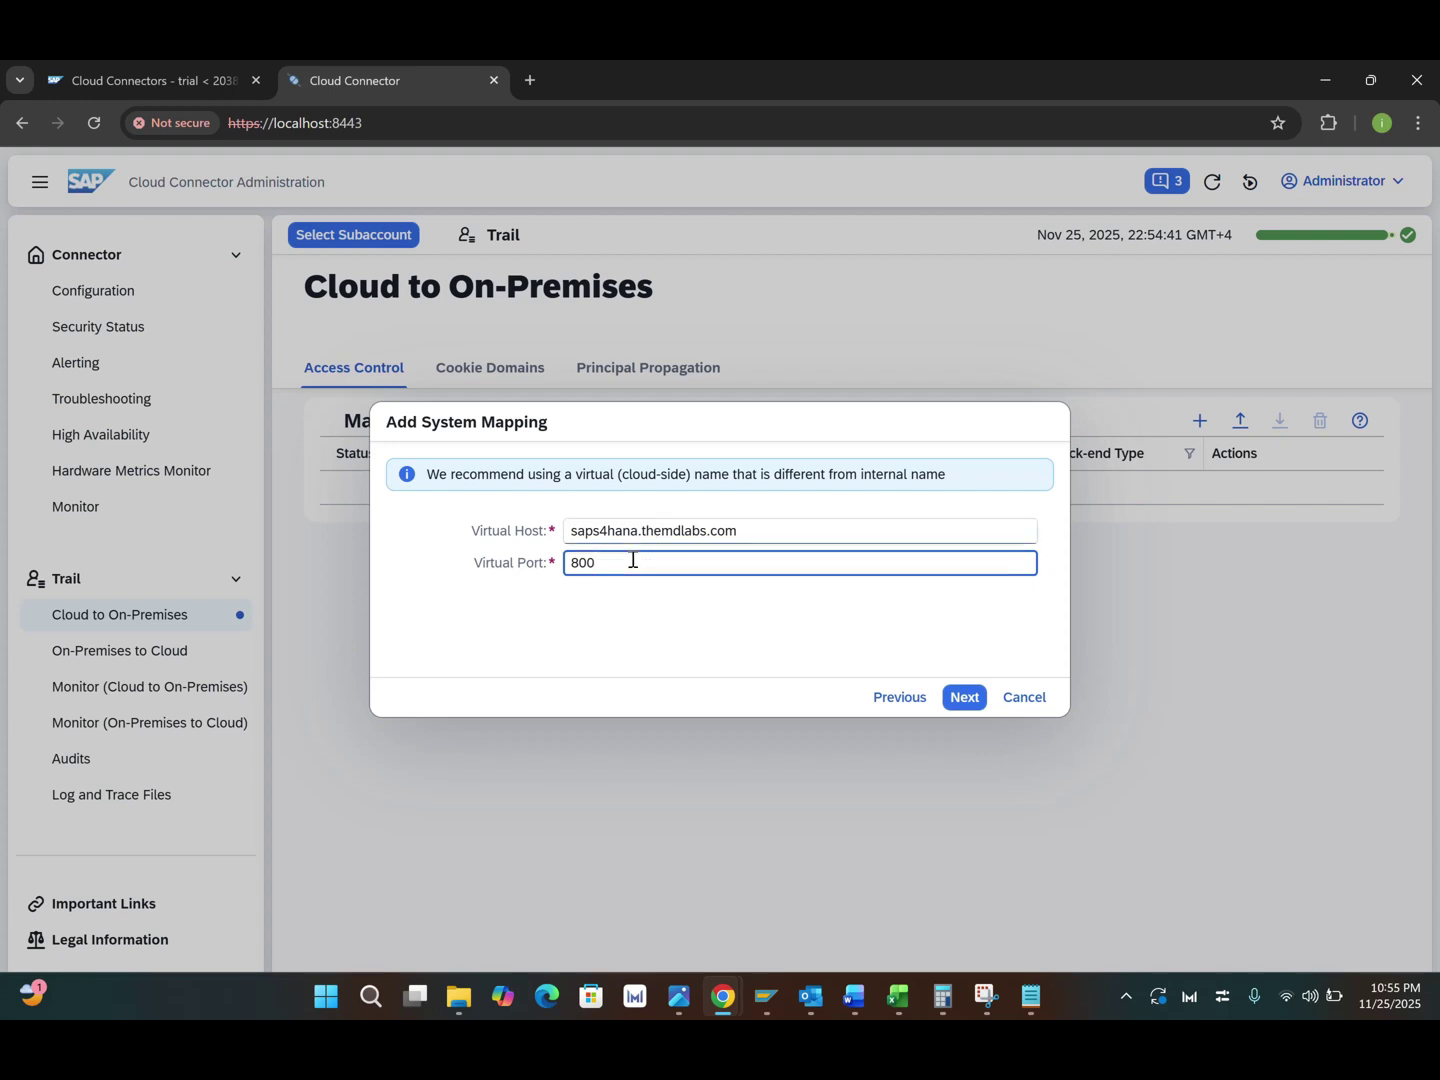
type("4000")
left_click(965, 702)
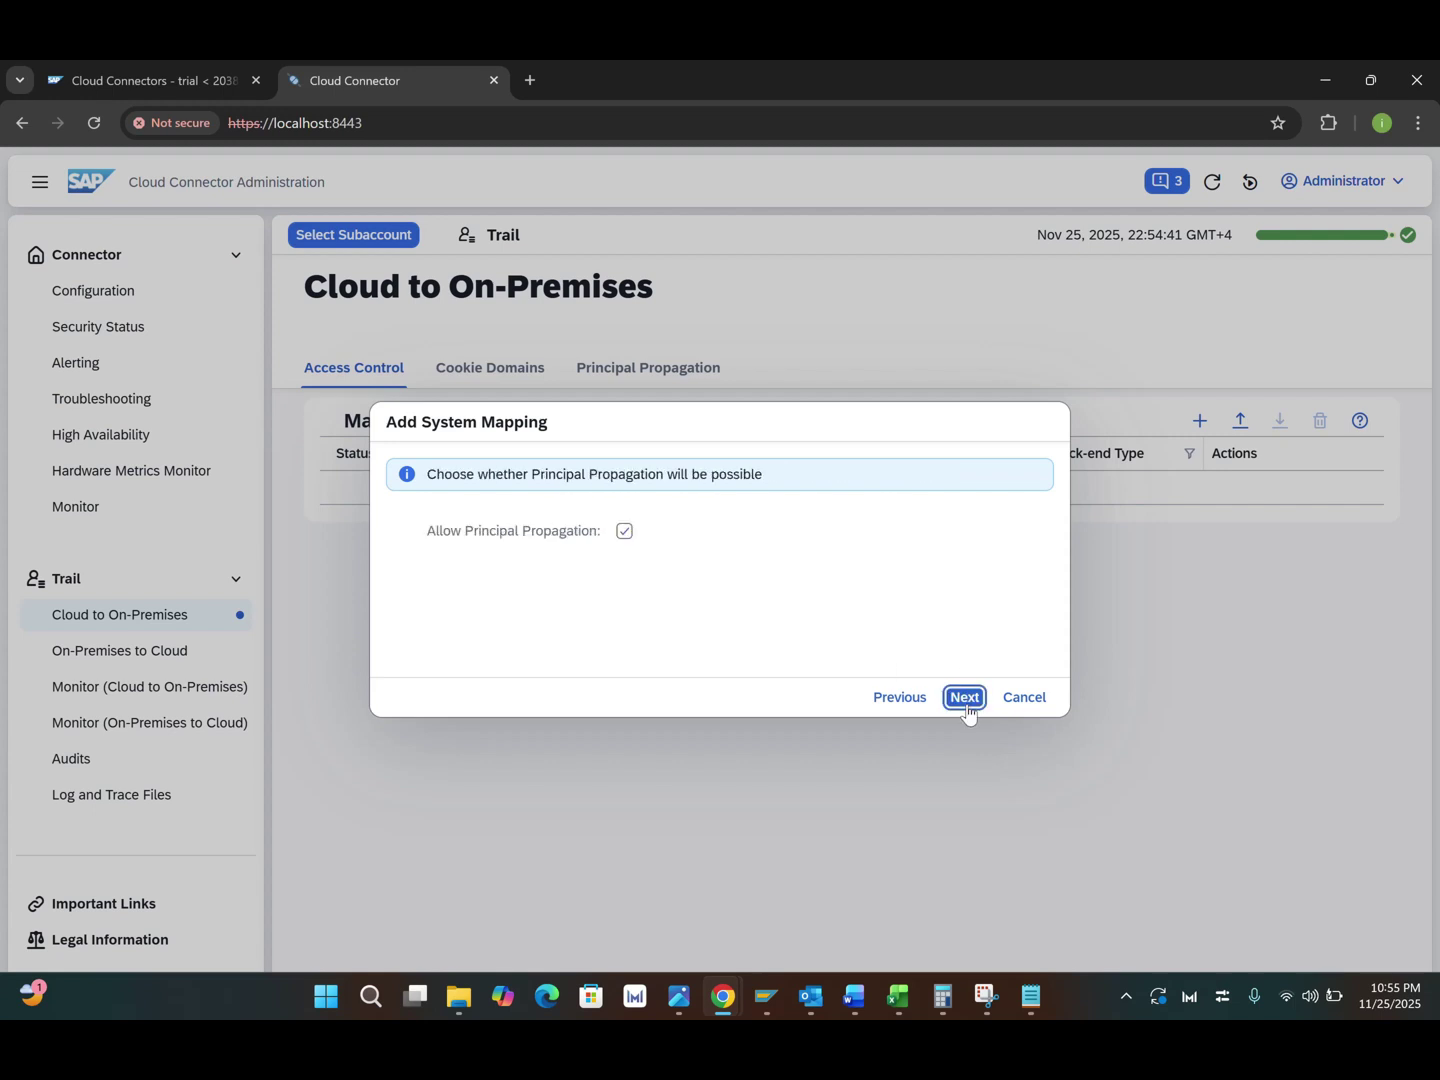
Accept principal propagation with principal type Kerberos and use the virtual host in the request header.
left_click(967, 704)
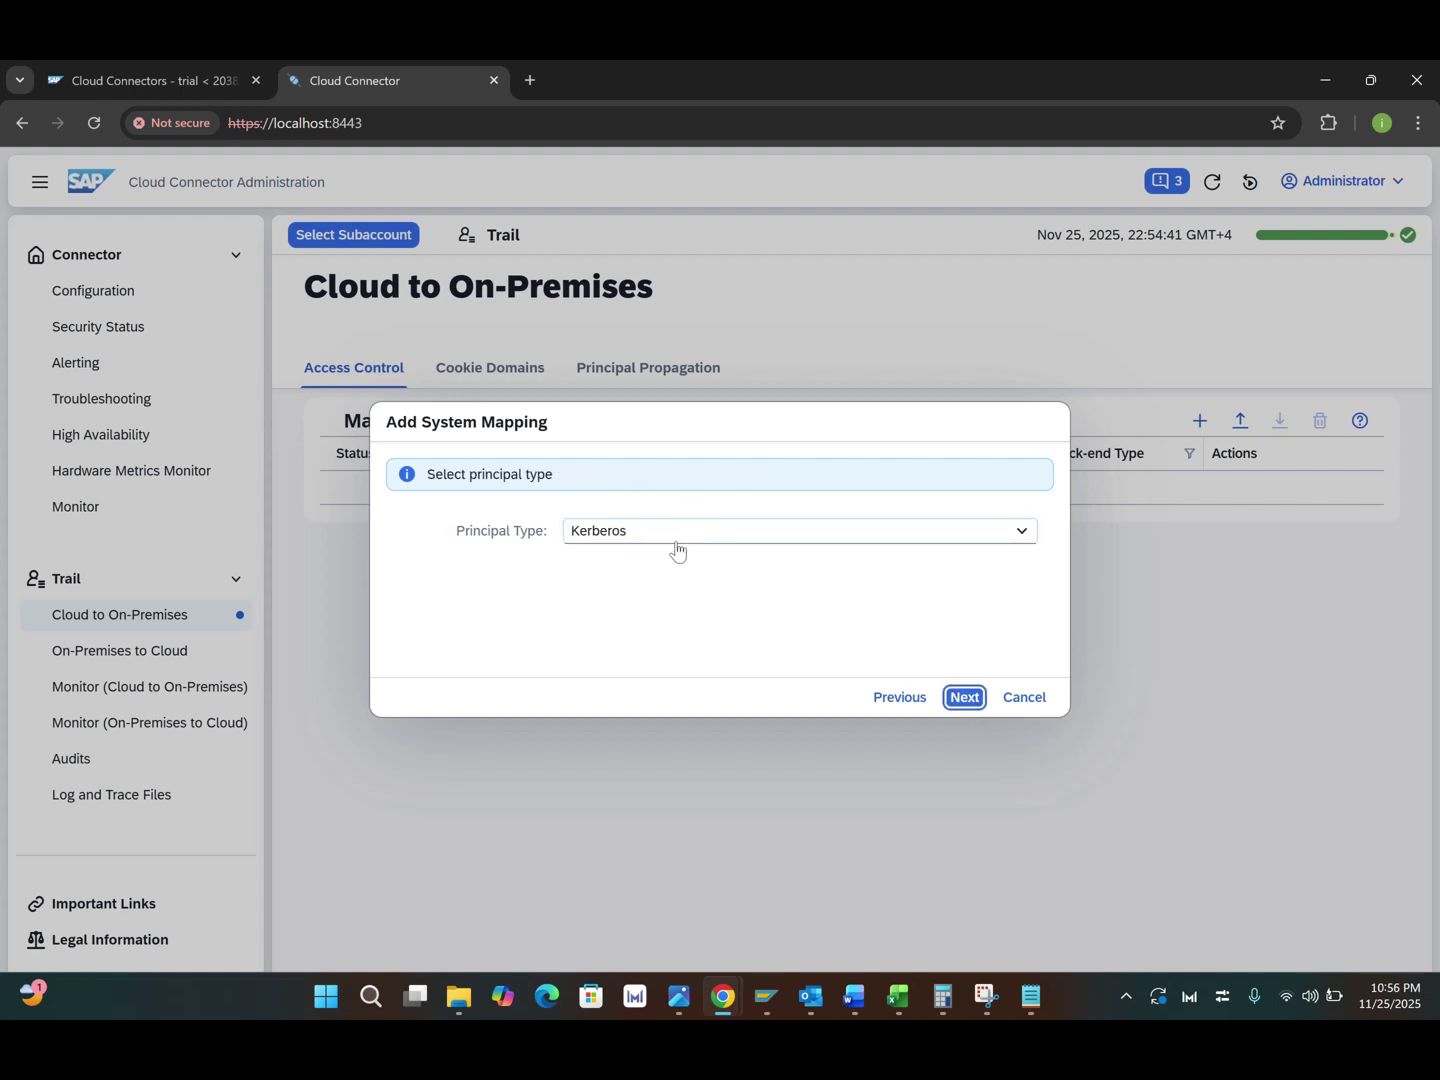
left_click(1022, 543)
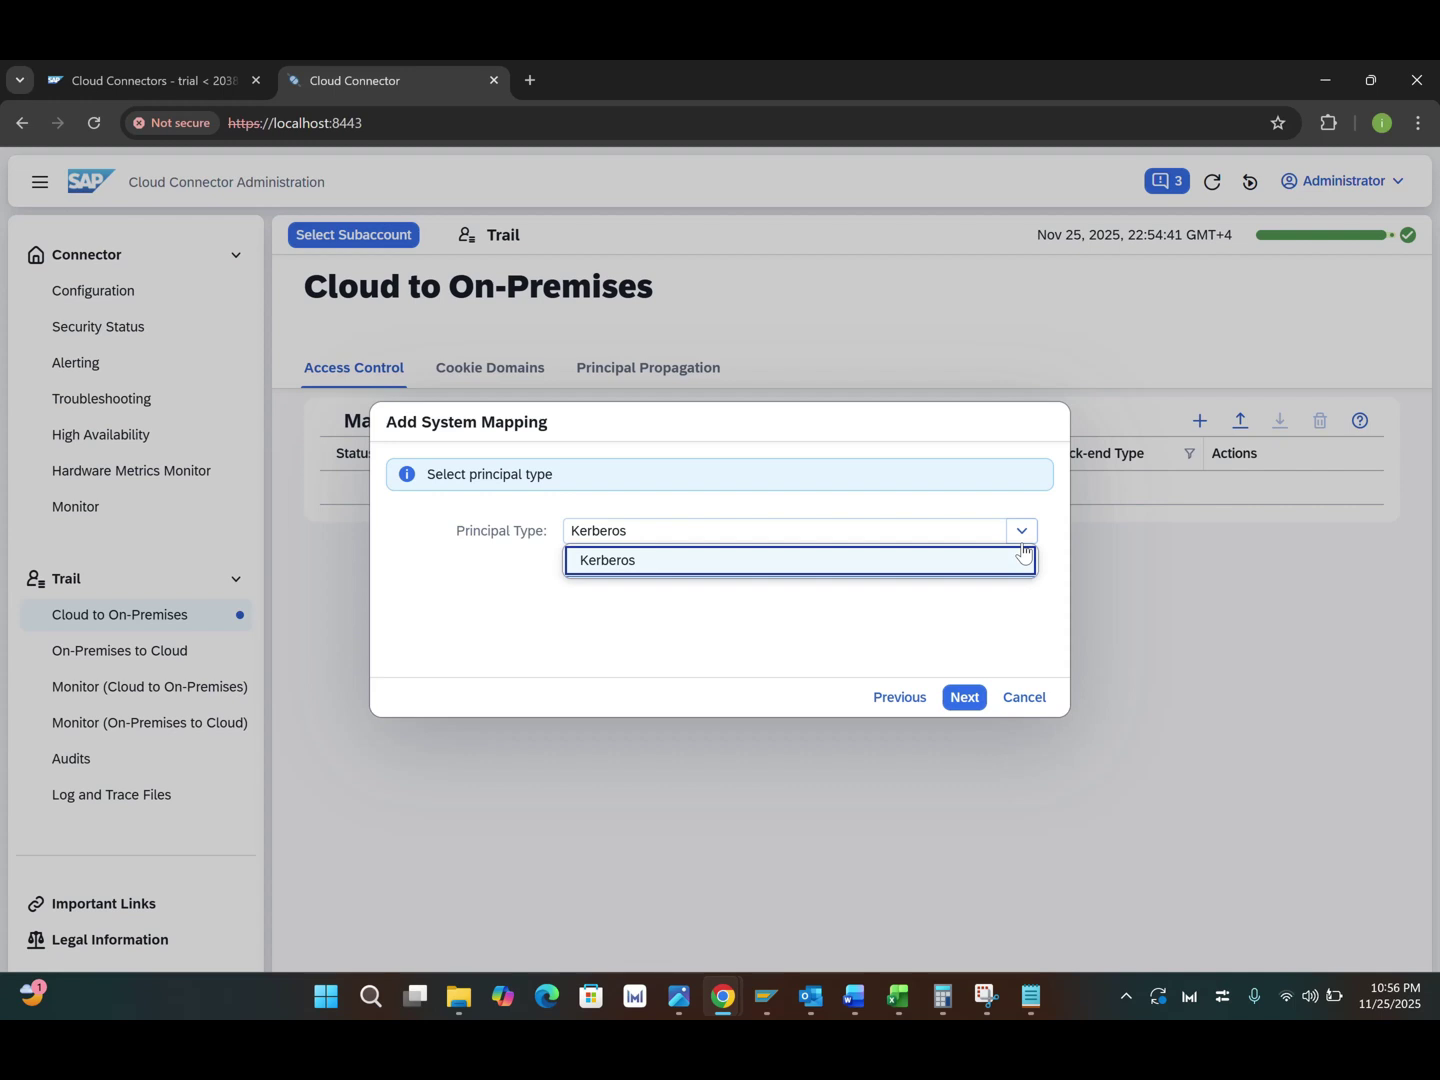
left_click(1024, 553)
left_click(965, 699)
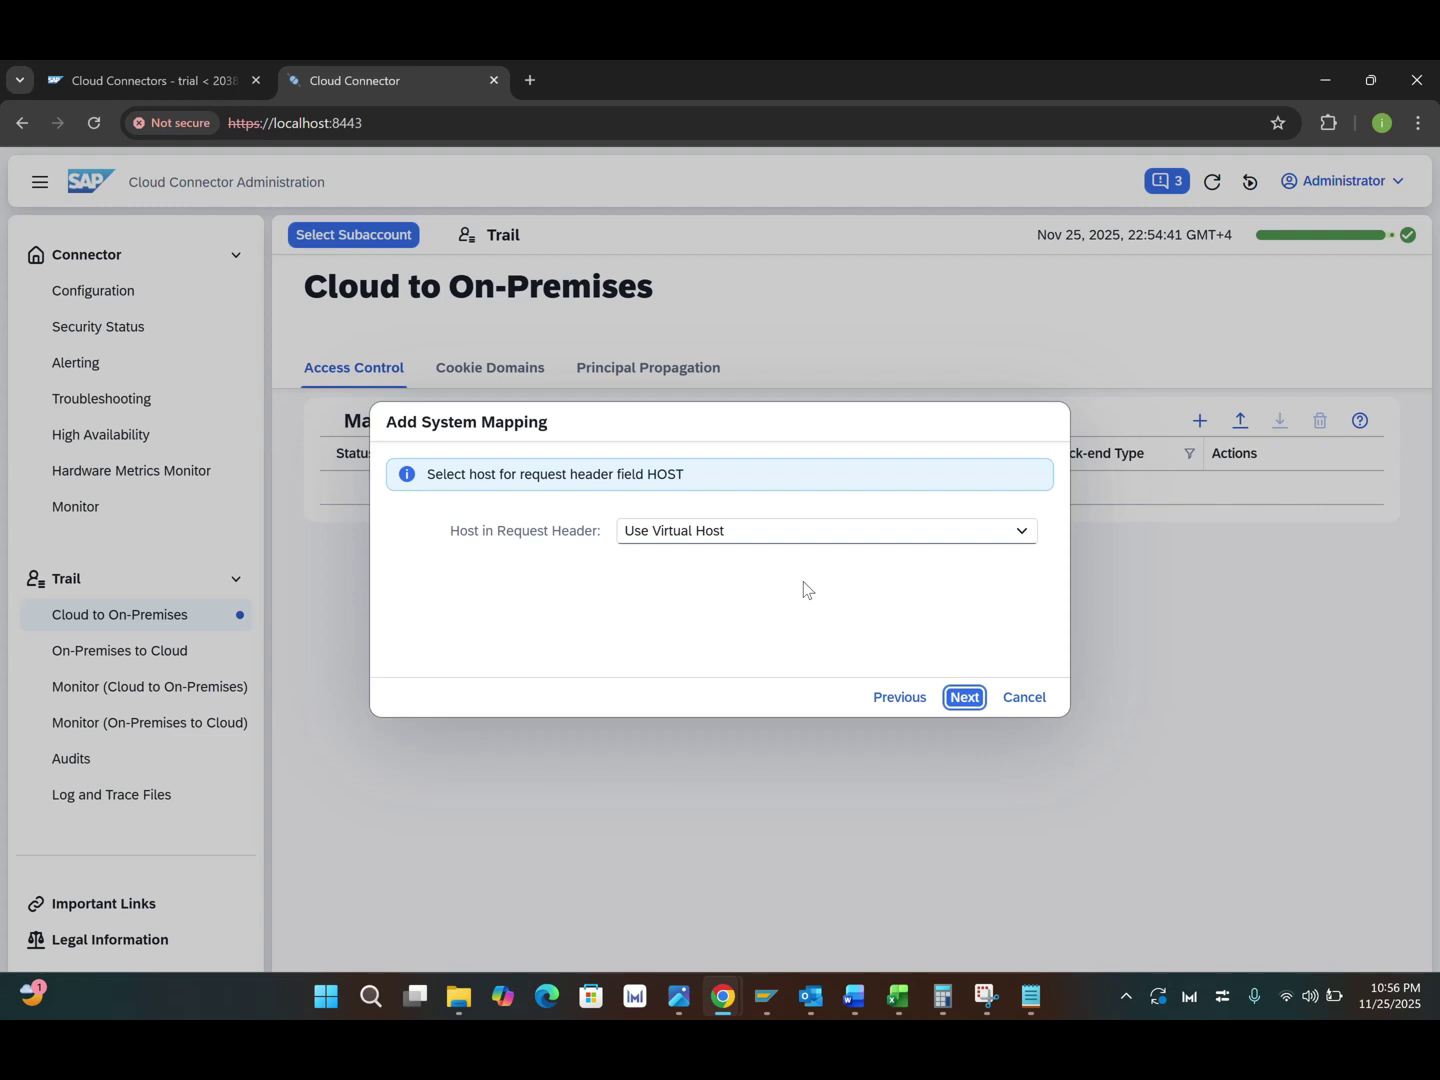
left_click(966, 701)
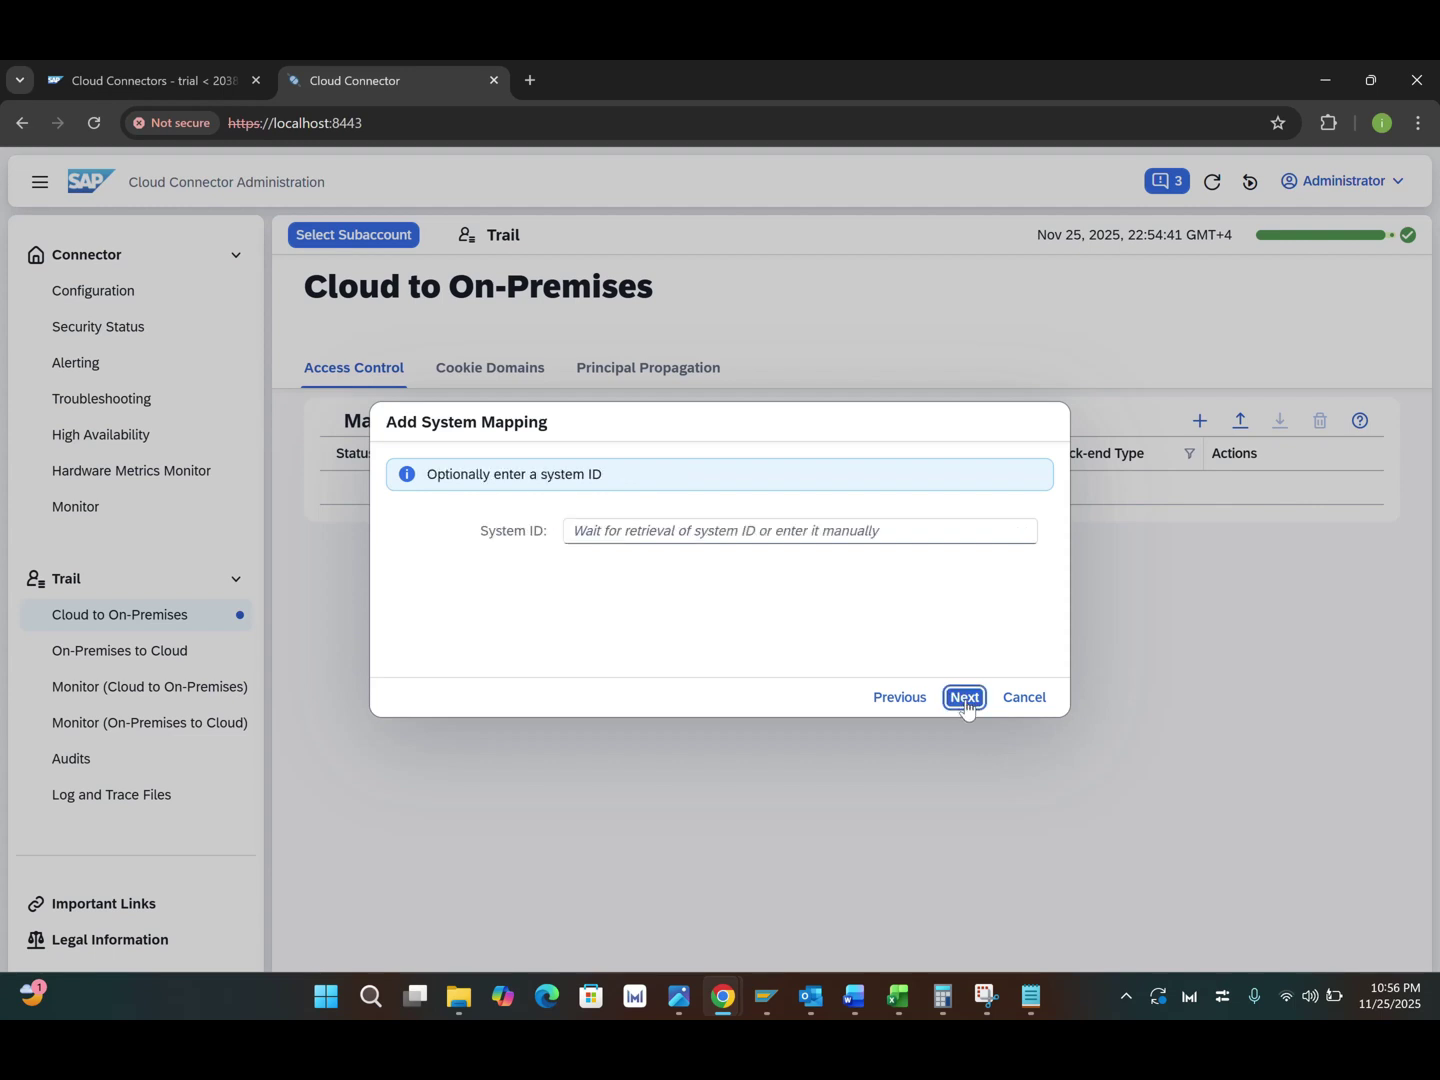
Set the system ID to A4H, leave the description empty and finish the mapping with the internal host check enabled.
left_click(747, 533)
type("A4H")
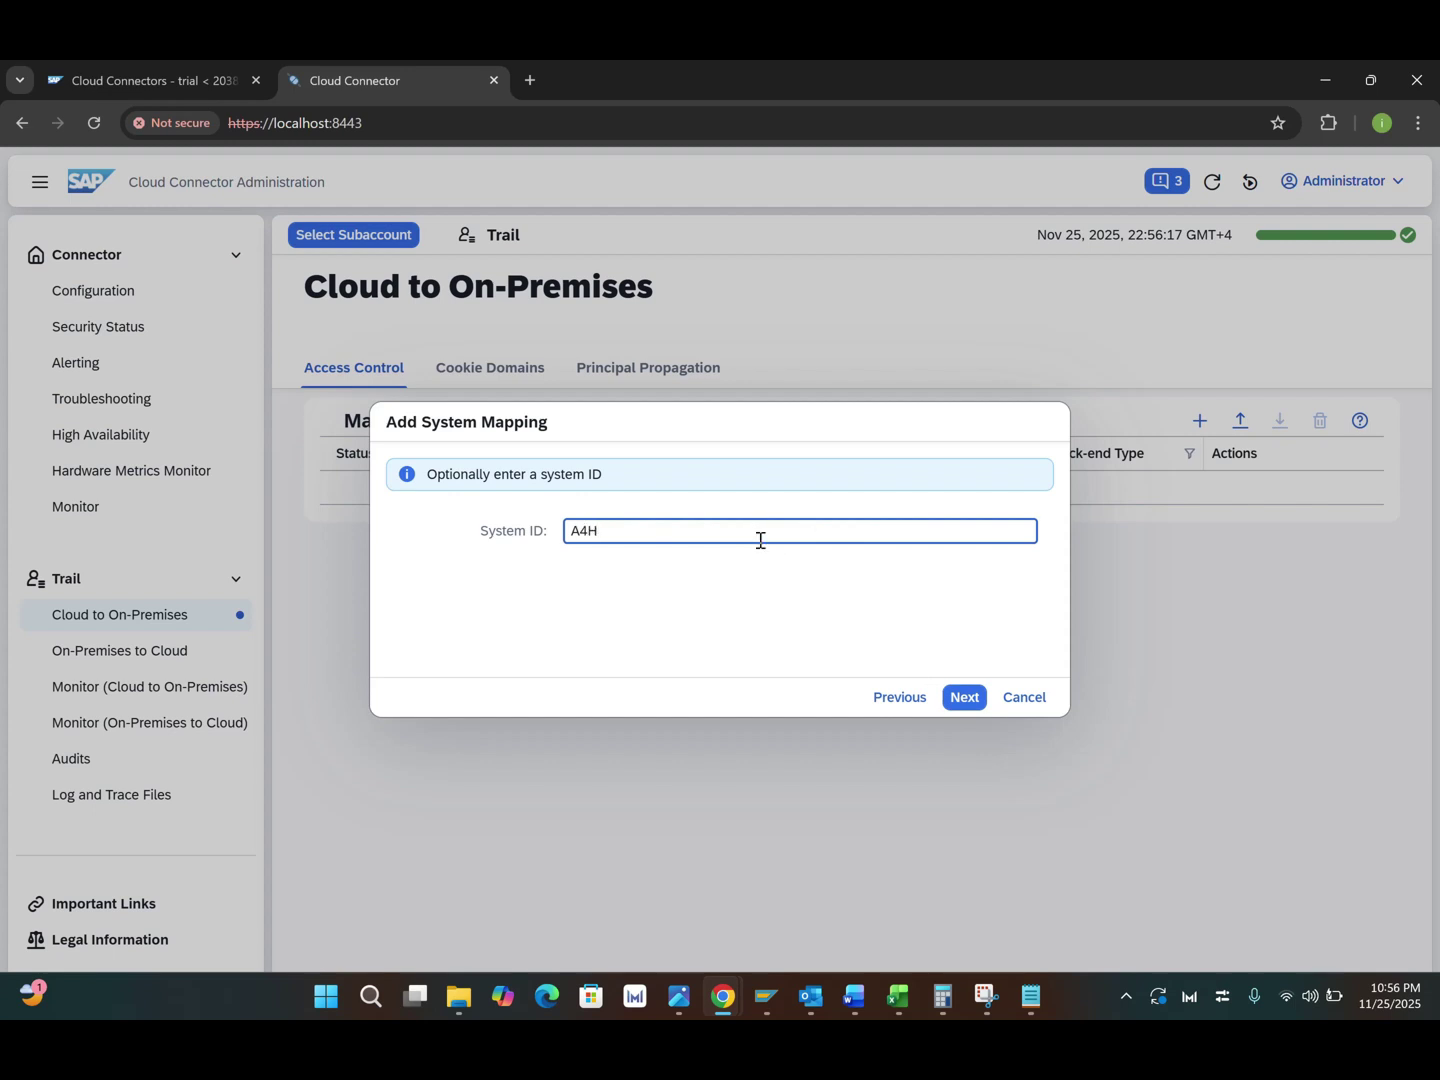
left_click(960, 698)
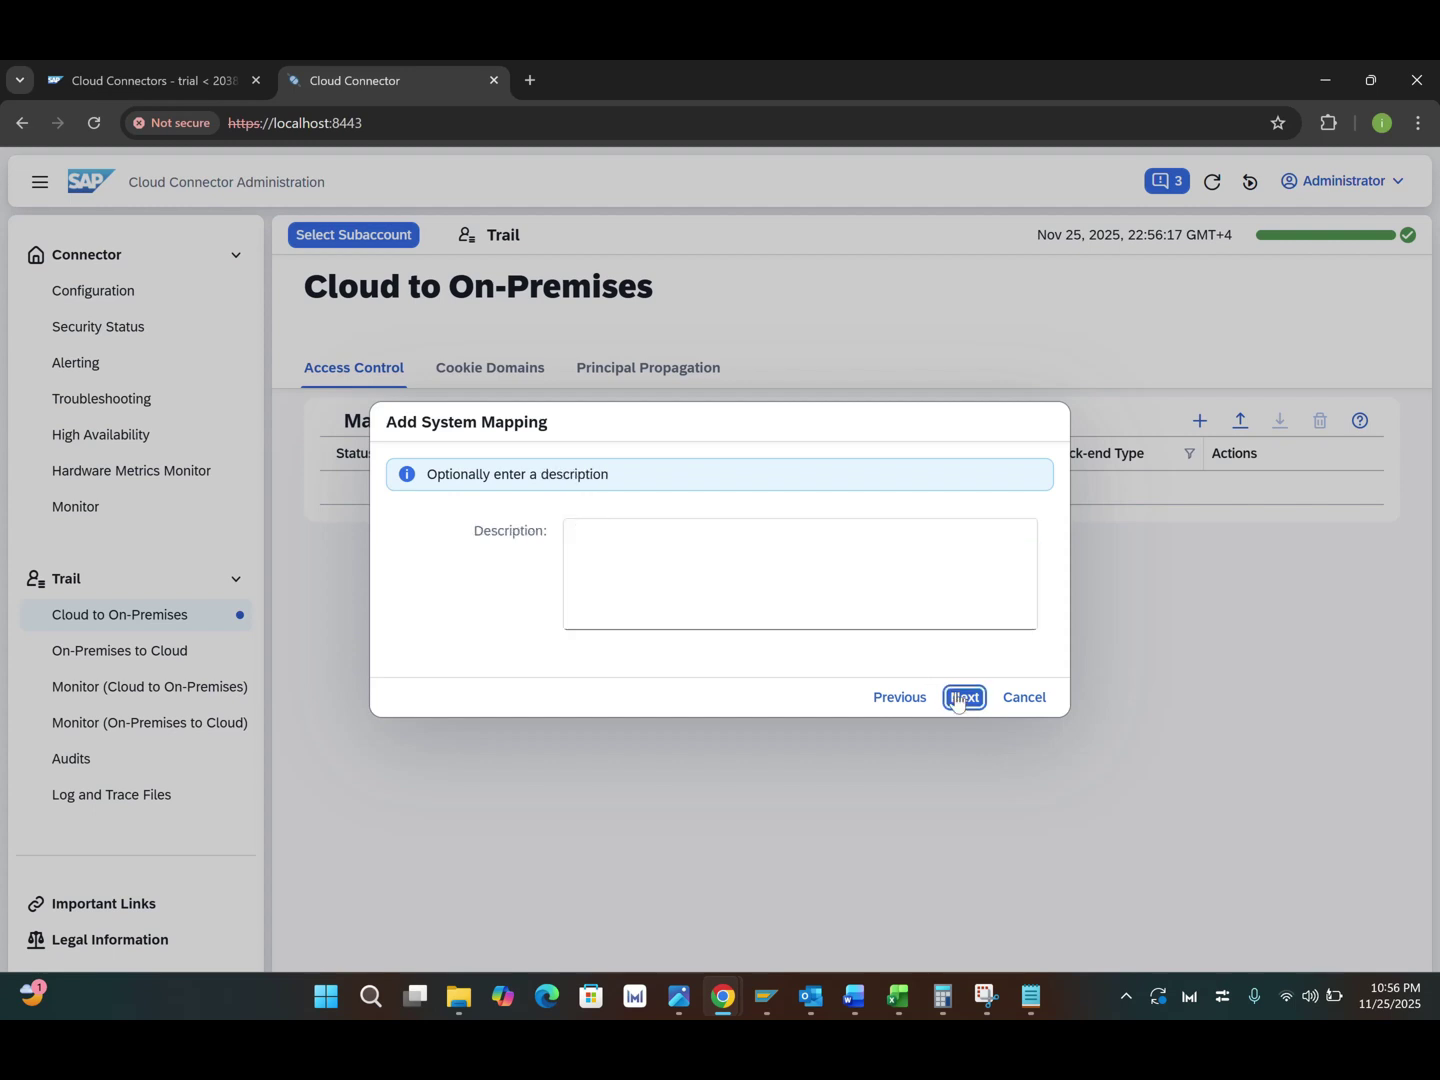
left_click(962, 699)
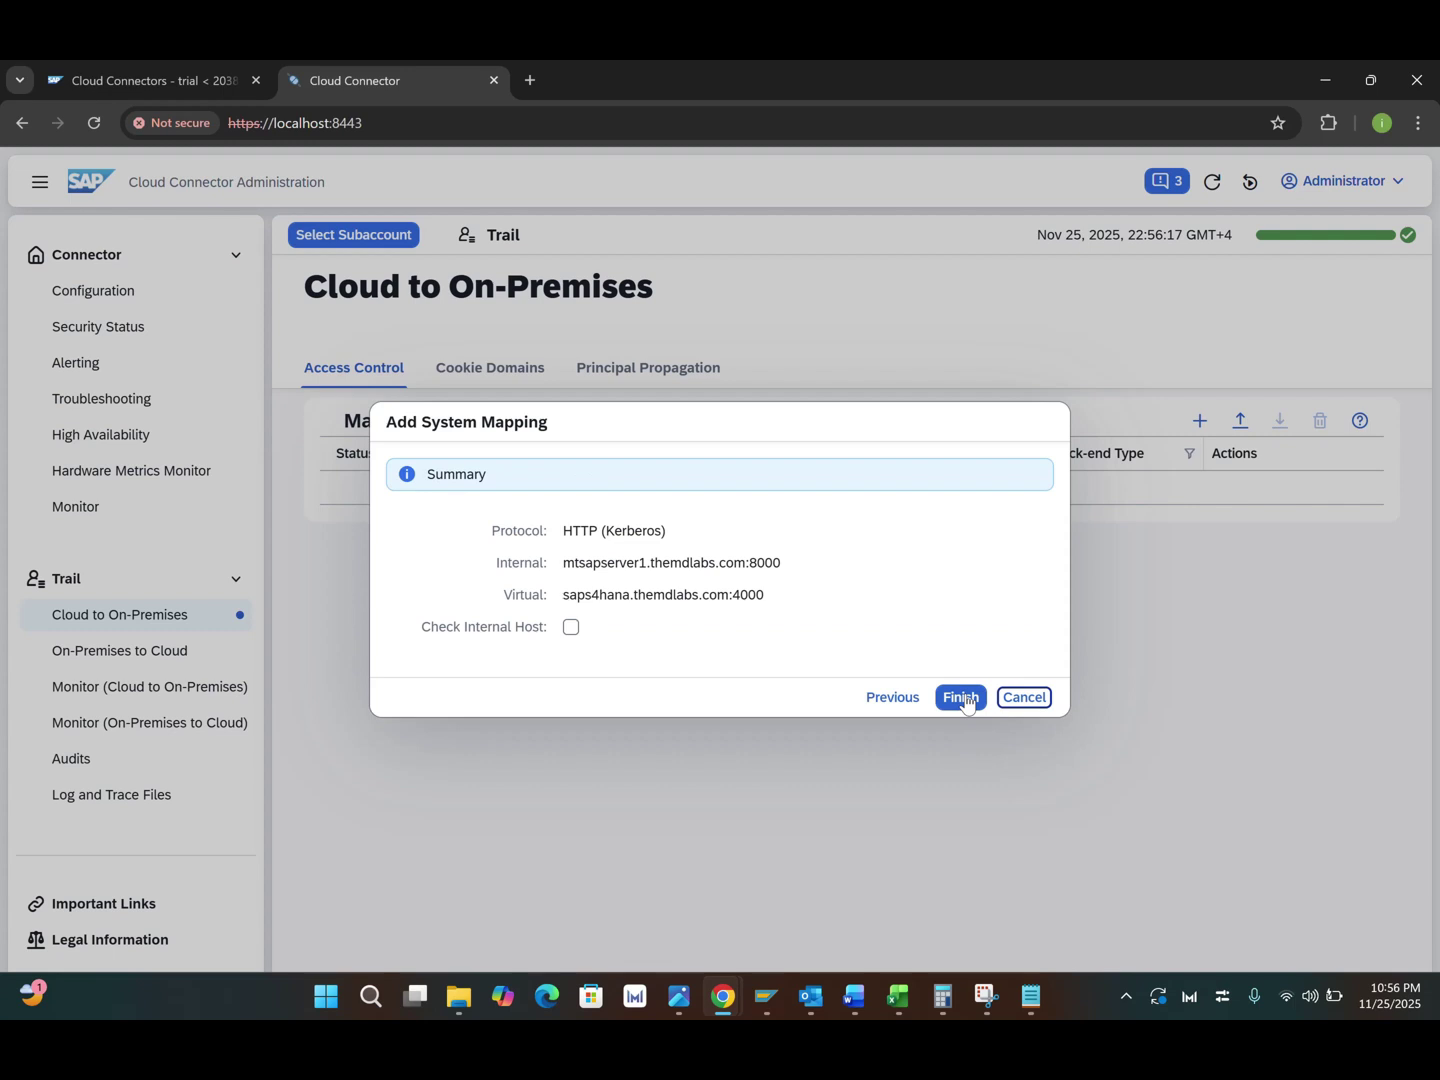
left_click(571, 628)
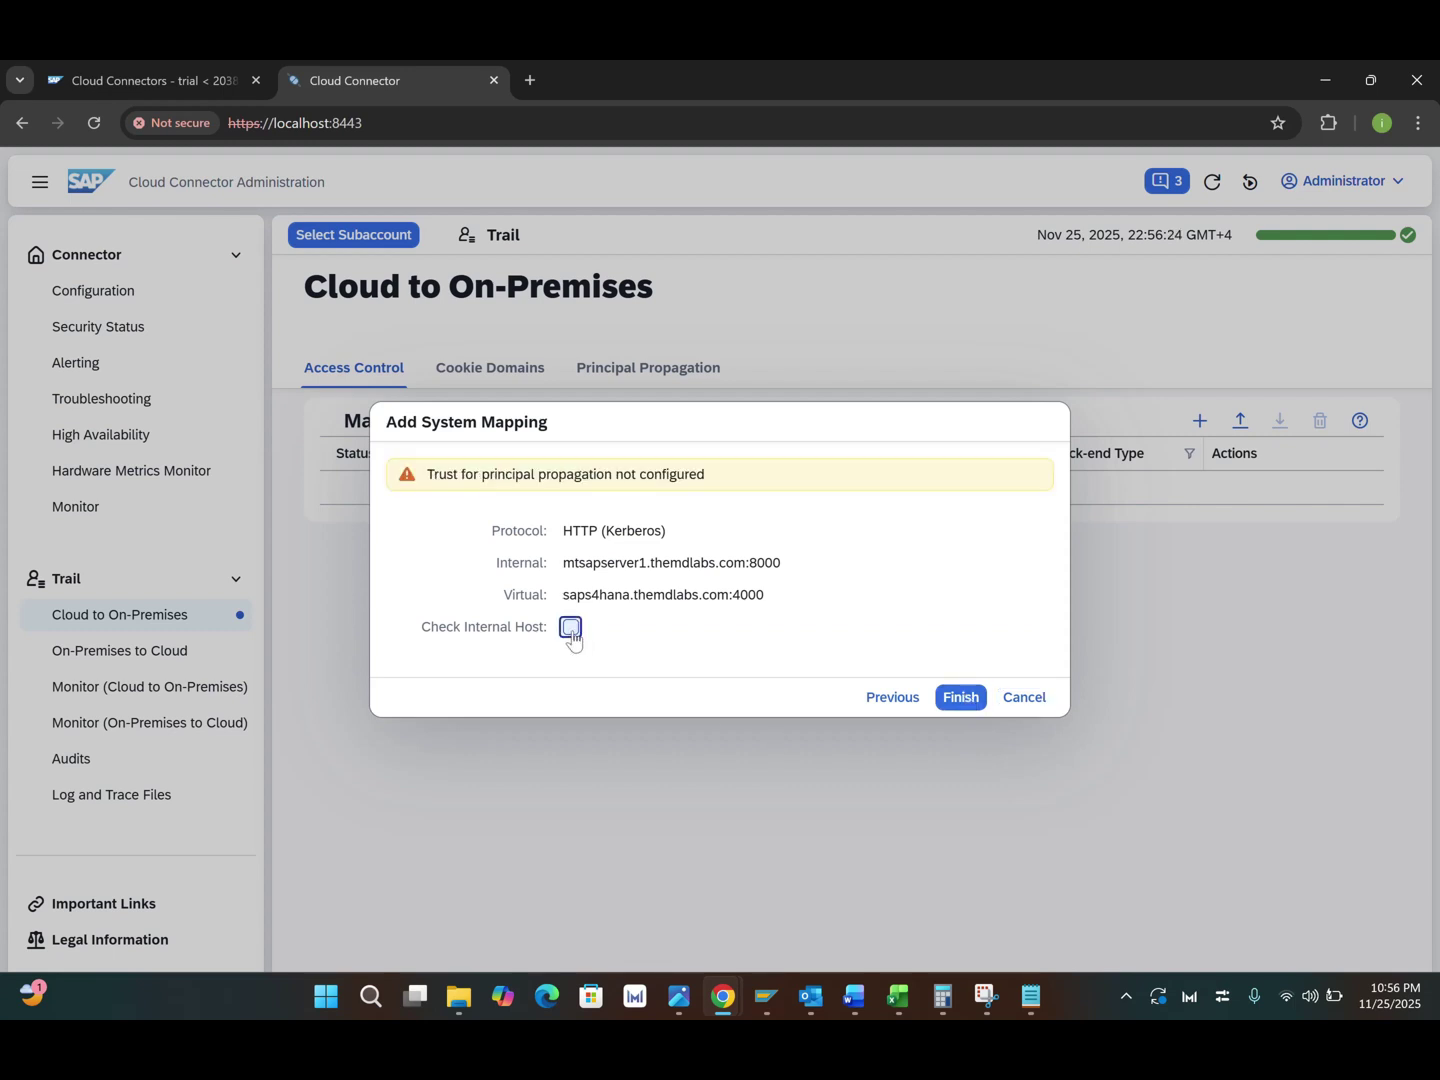
left_click(958, 707)
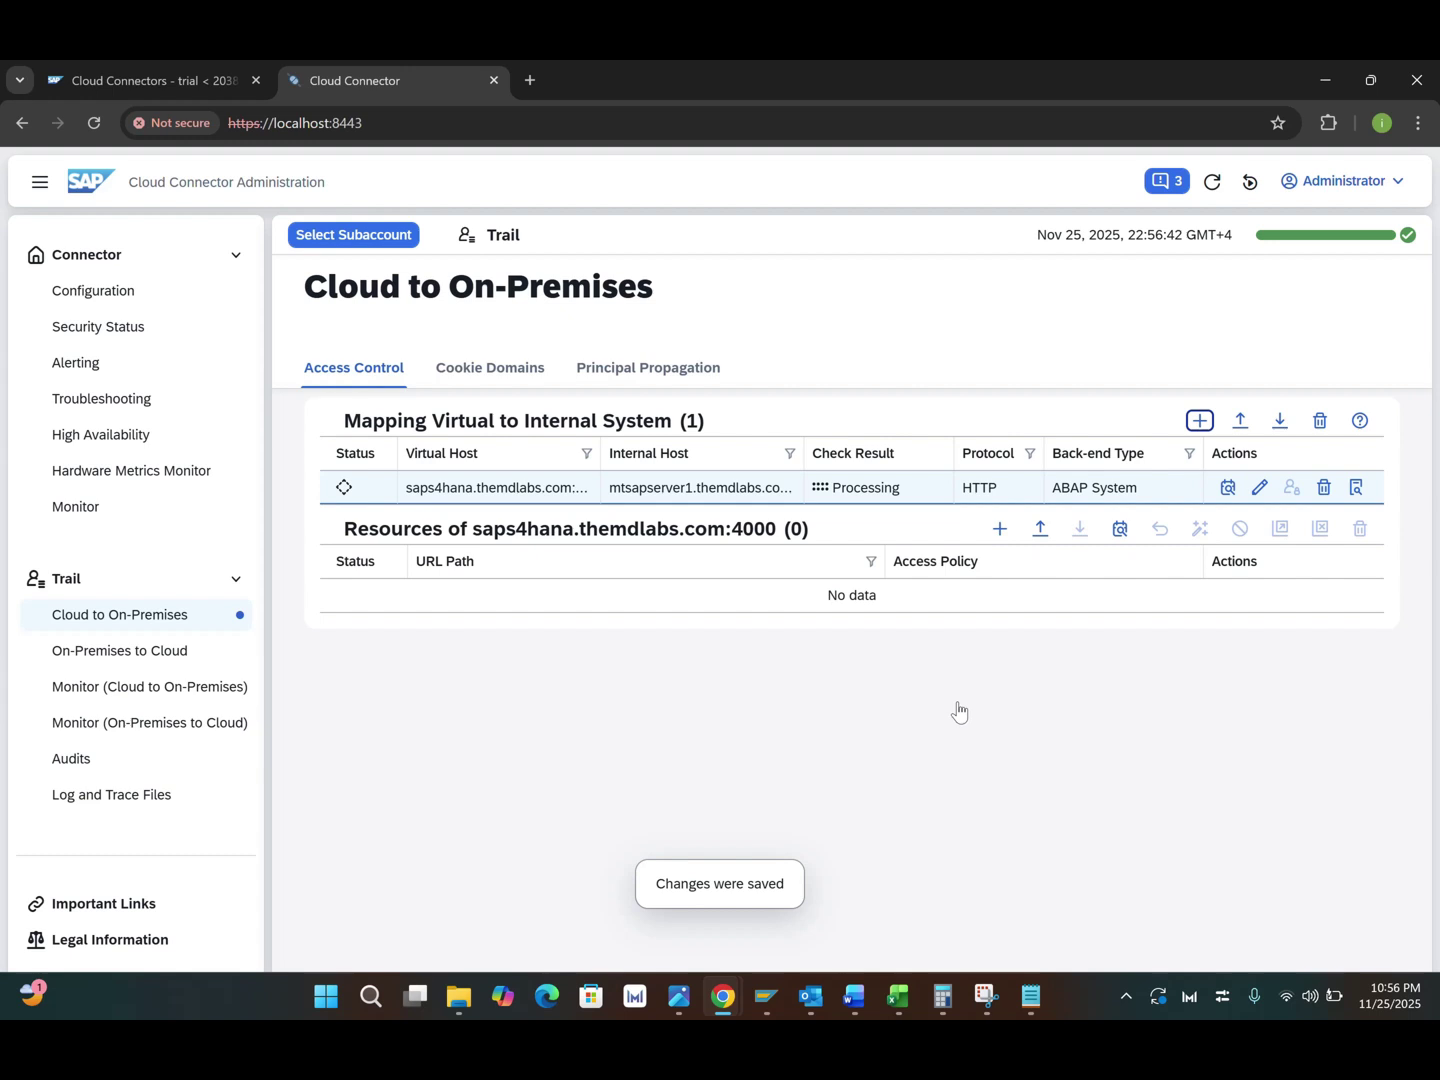
Check the availability of the new mapping's internal host and examine its check result and status.
left_click(1233, 494)
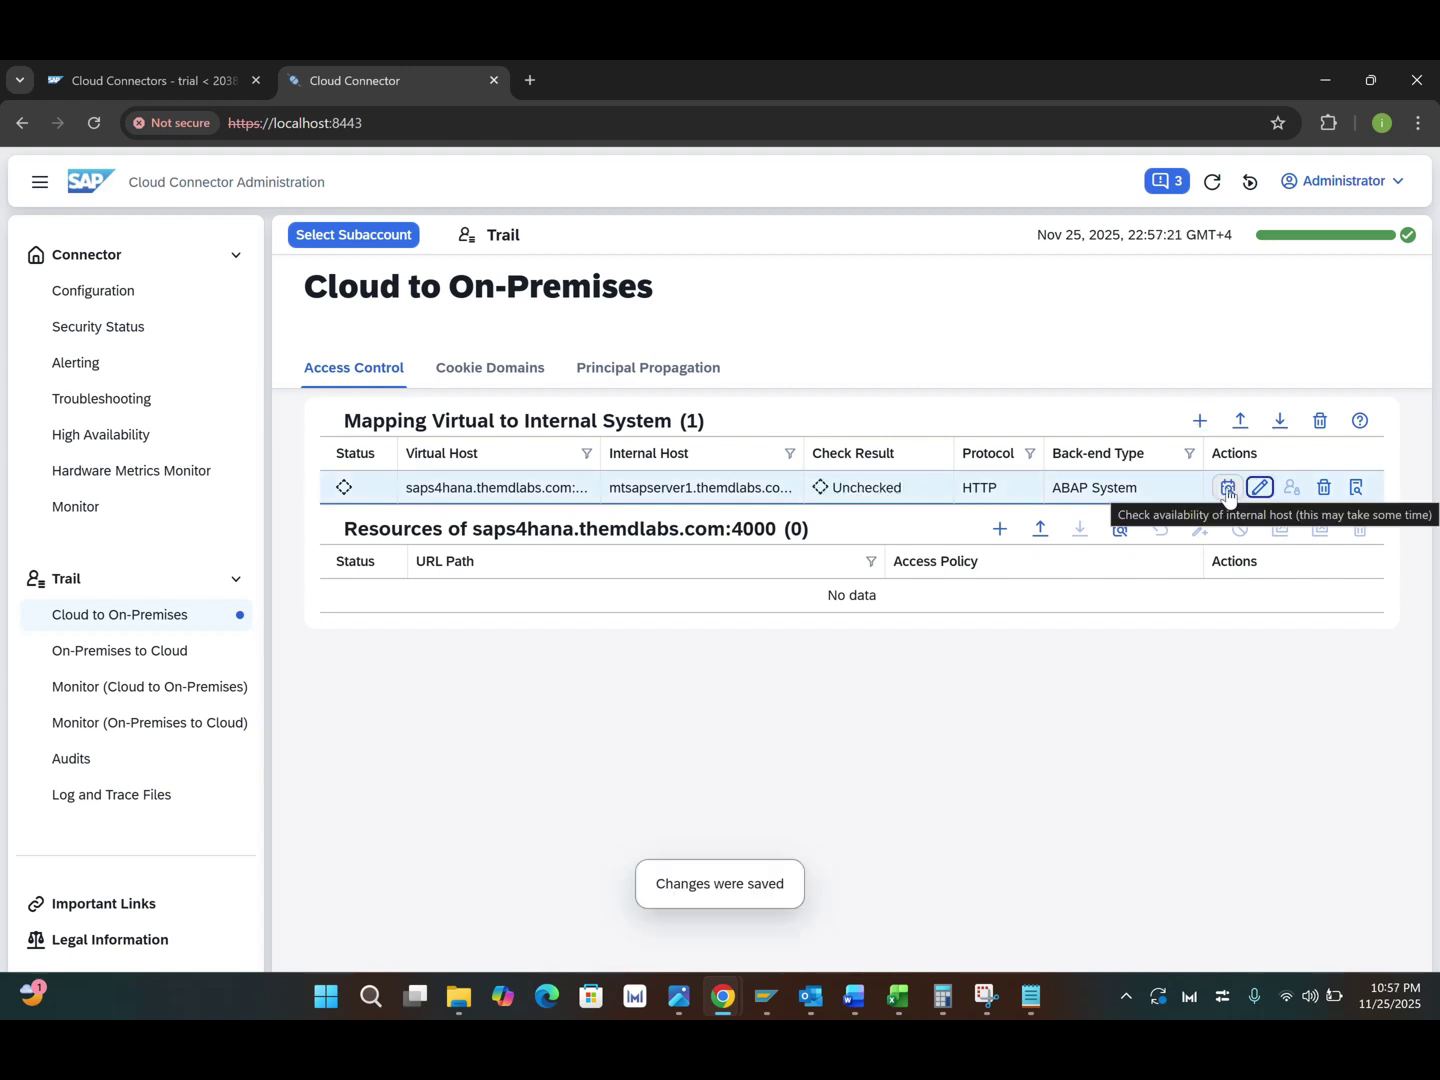
left_click(1228, 491)
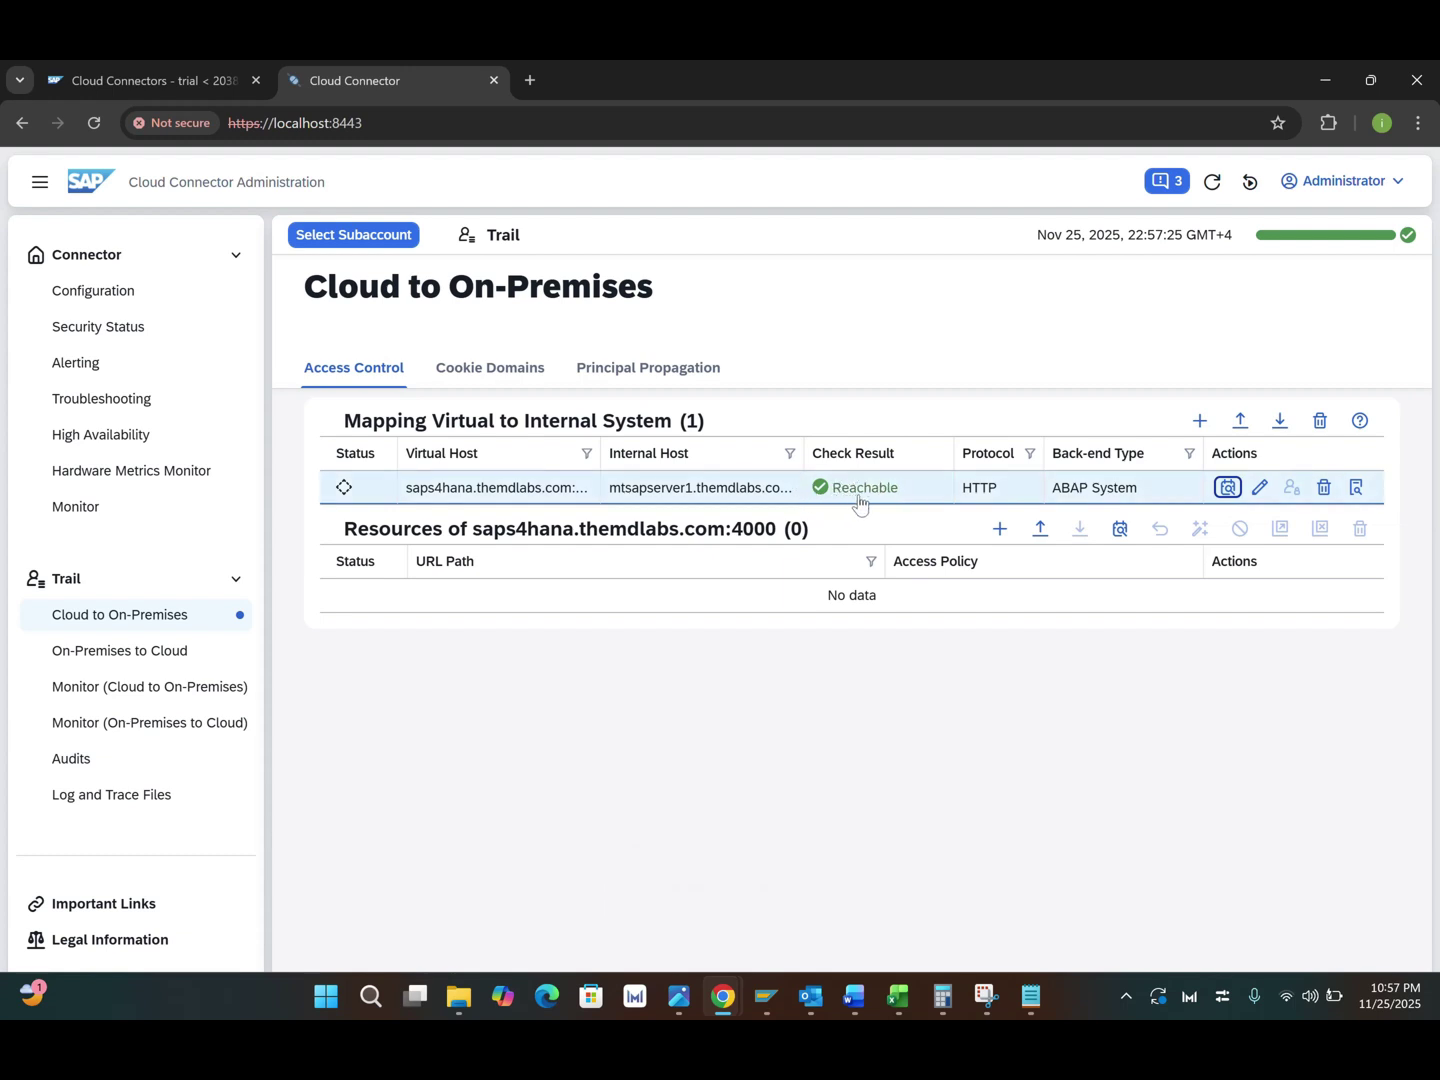
mouse_move(860, 503)
mouse_move(343, 492)
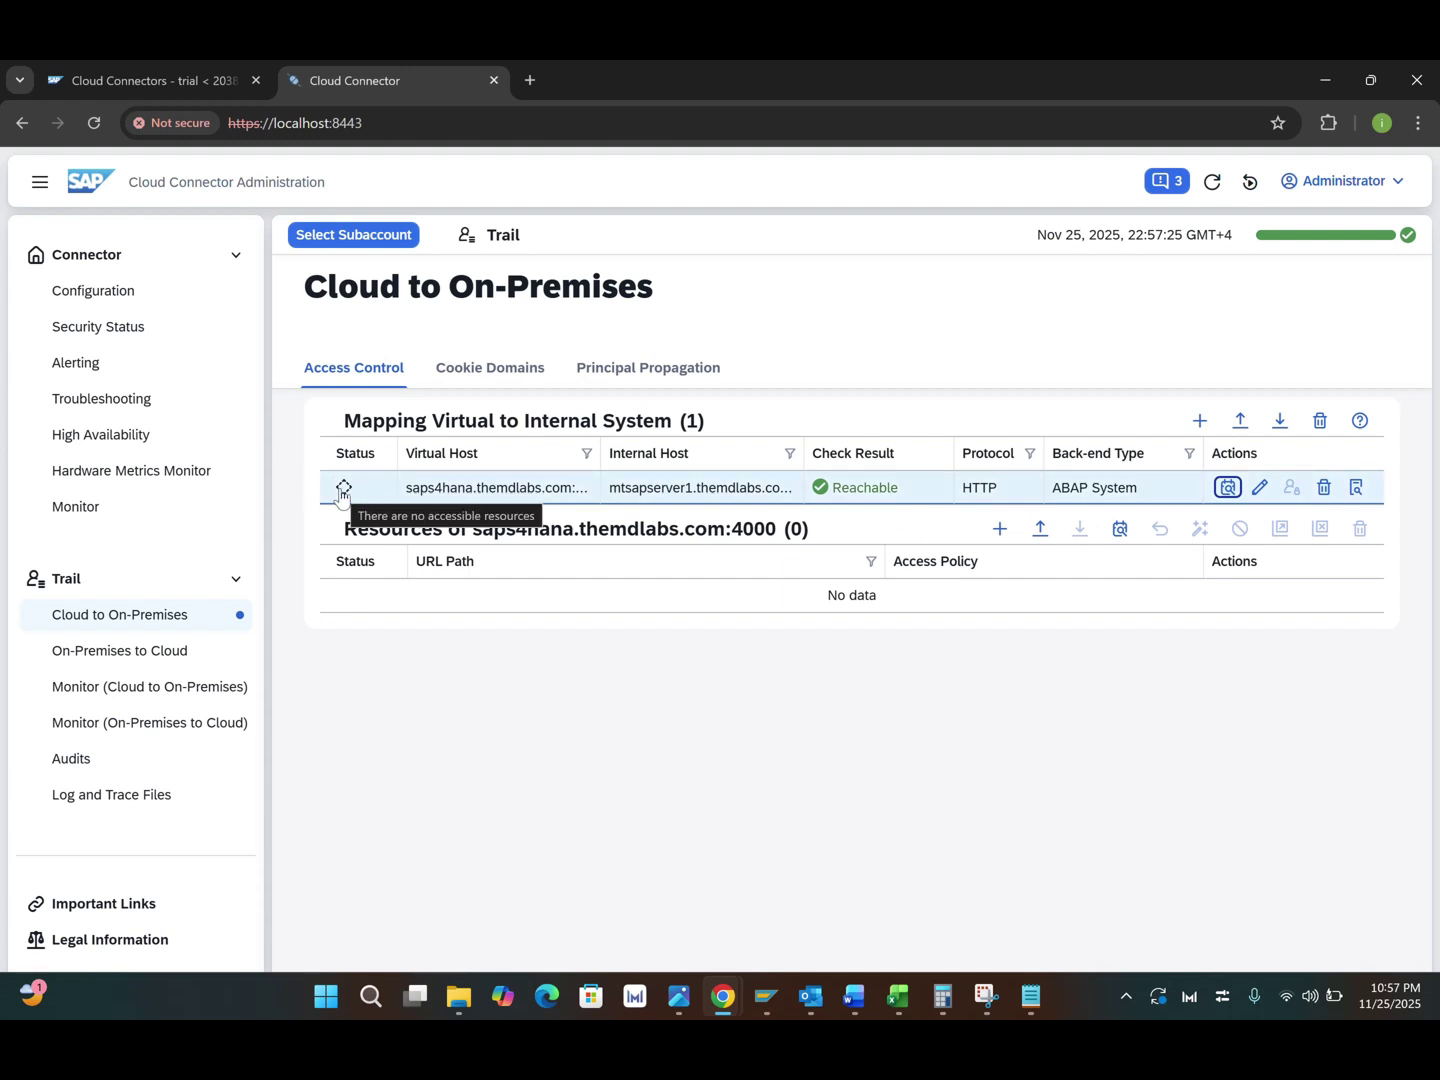
Add an active resource with URL path / to the saps4hana.themdlabs.com:4000 mapping, using the Path Only access policy.
left_click(1000, 529)
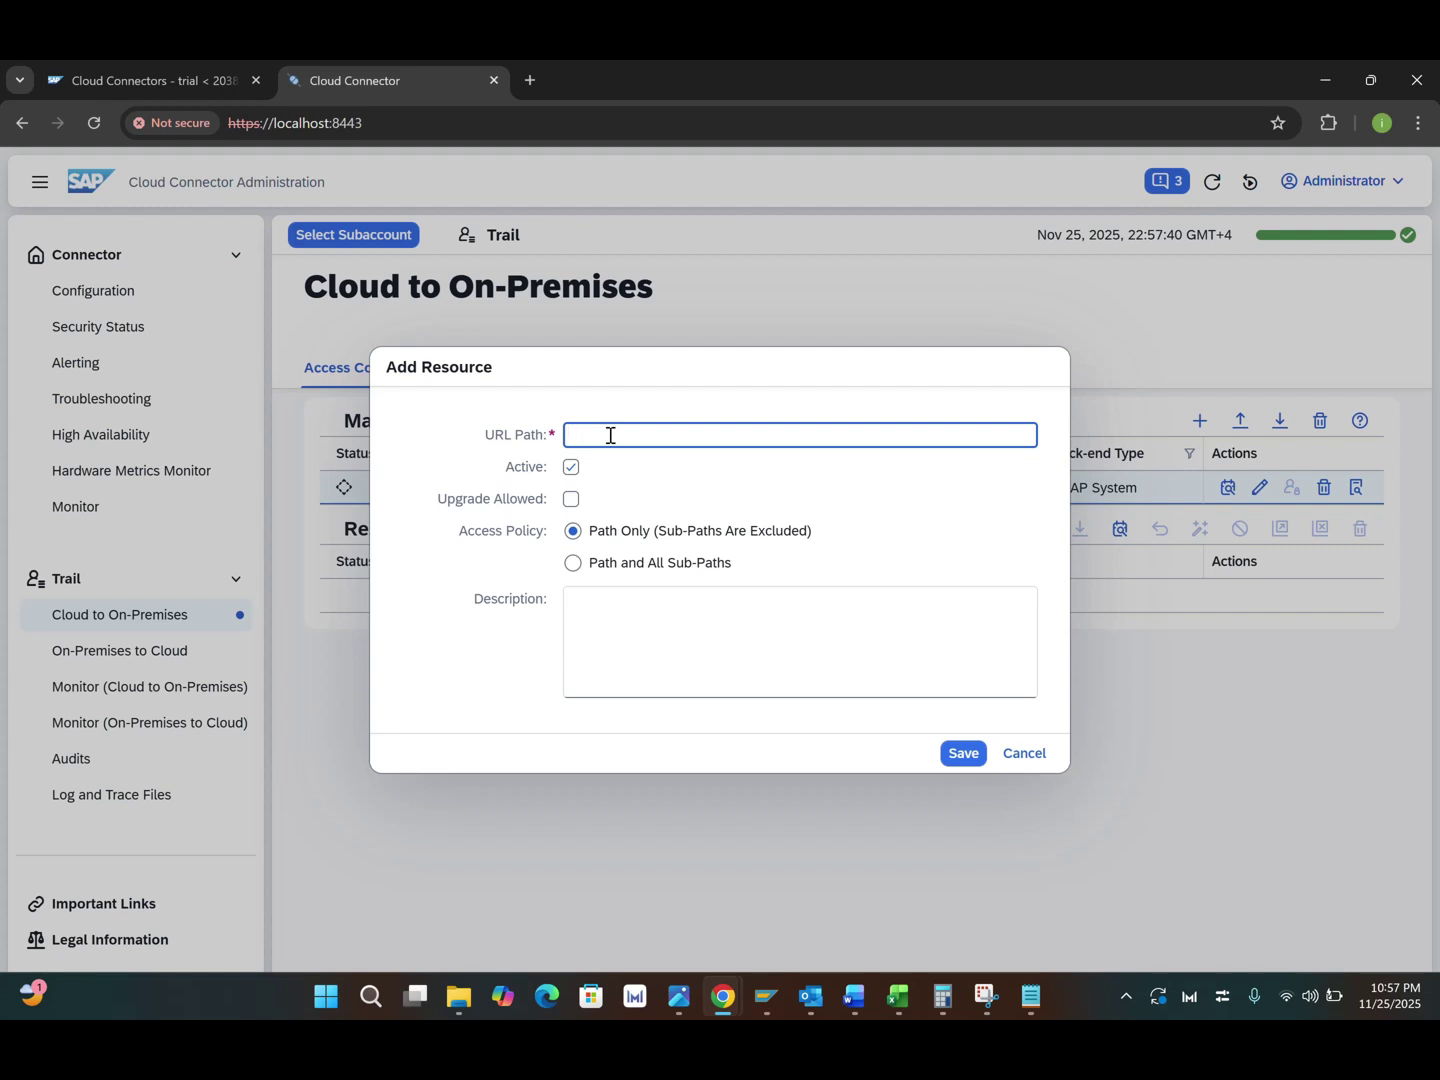
type("/")
left_click(965, 755)
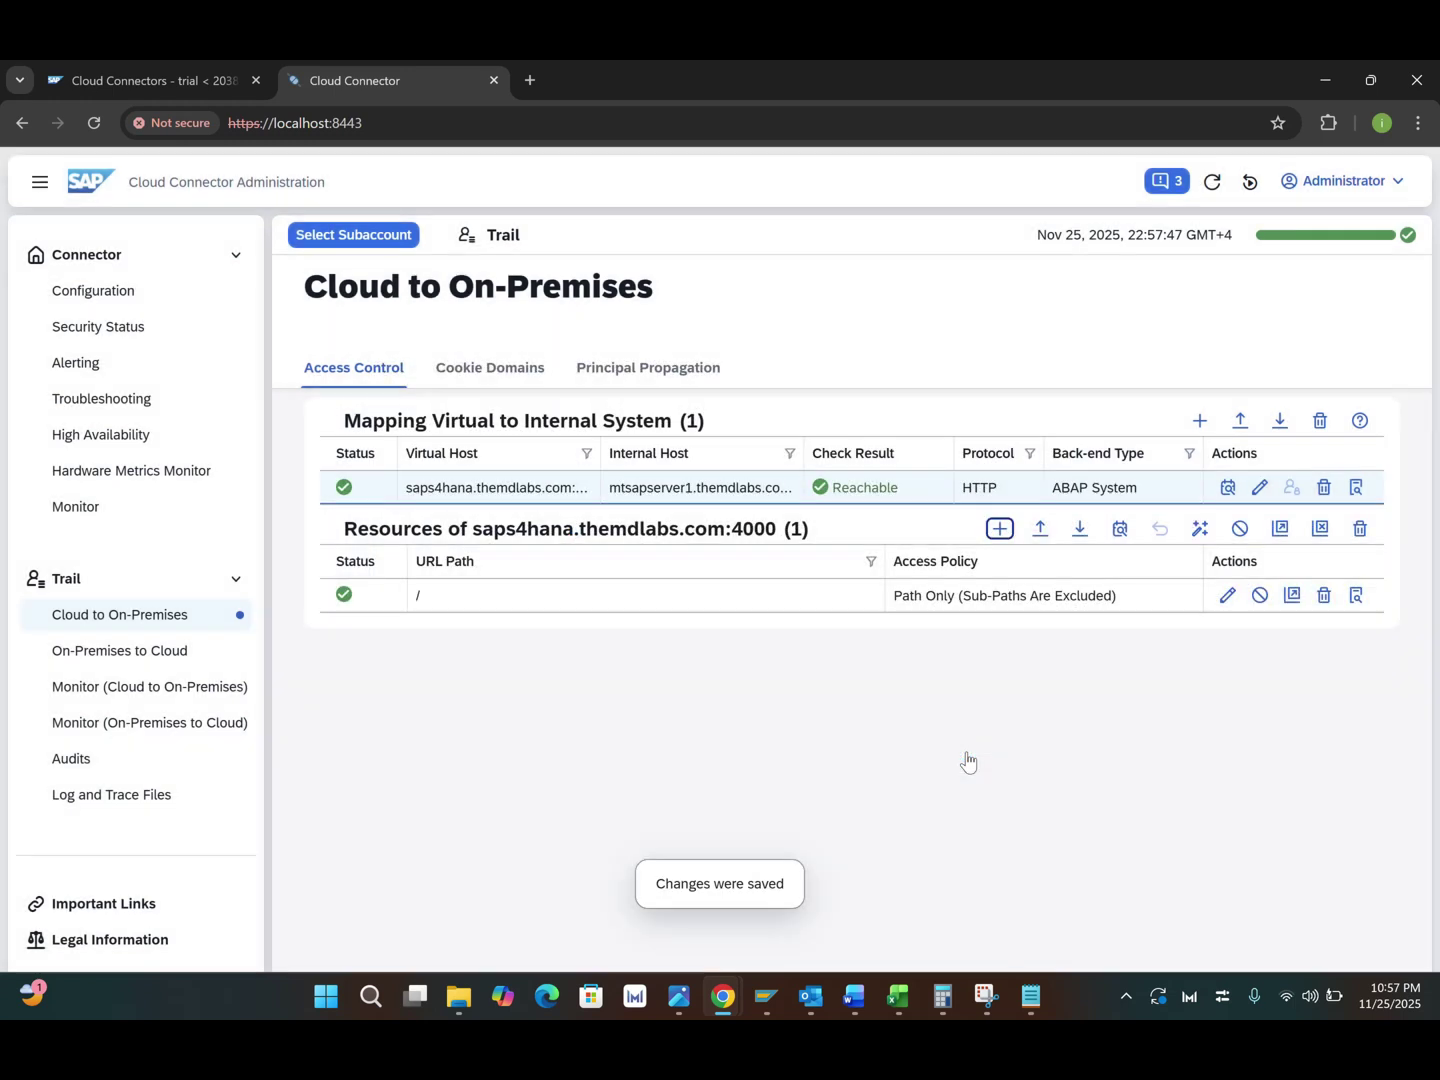